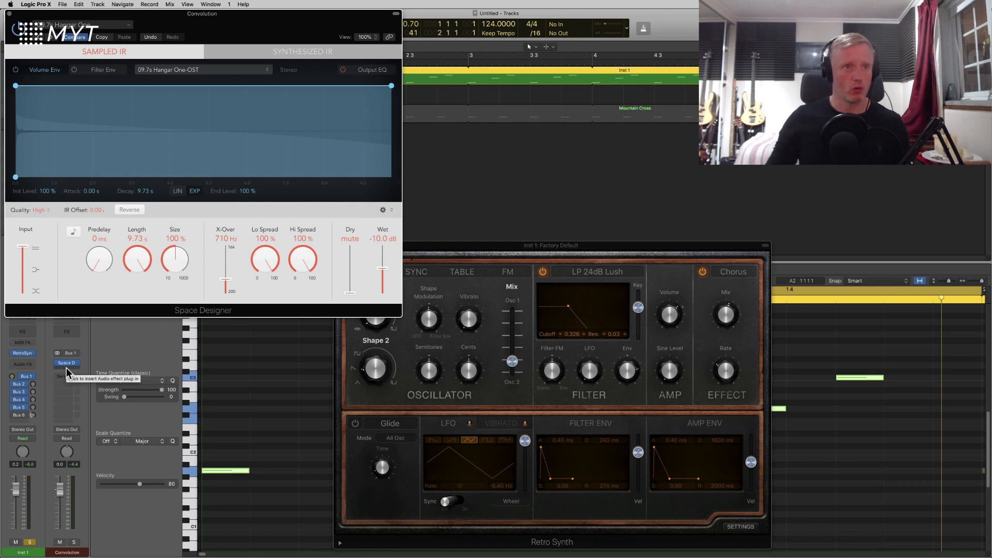
# Insert a stereo S1 Imager after Space Designer on the Convolution channel and move its window clear of the reverb
pyautogui.click(66, 368)
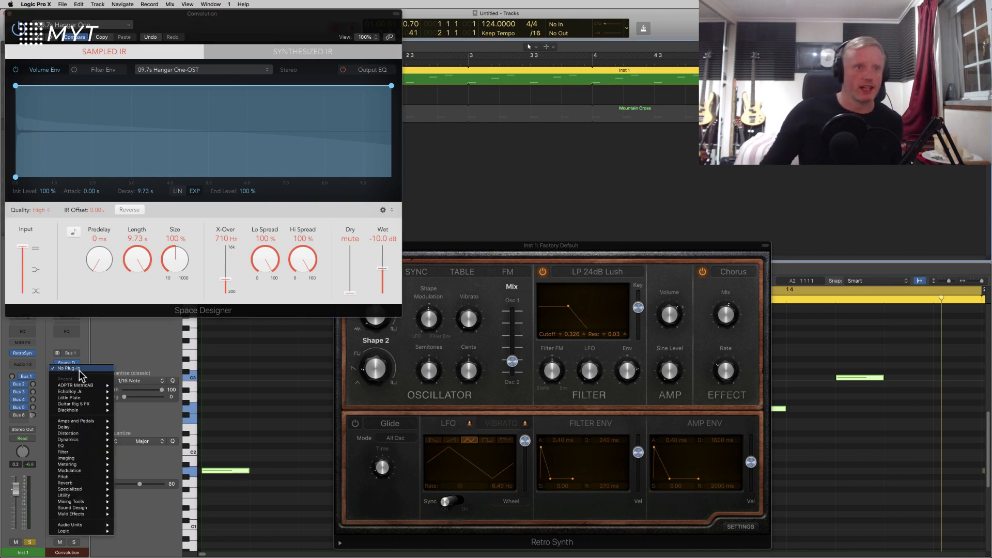
pyautogui.moveTo(98, 502)
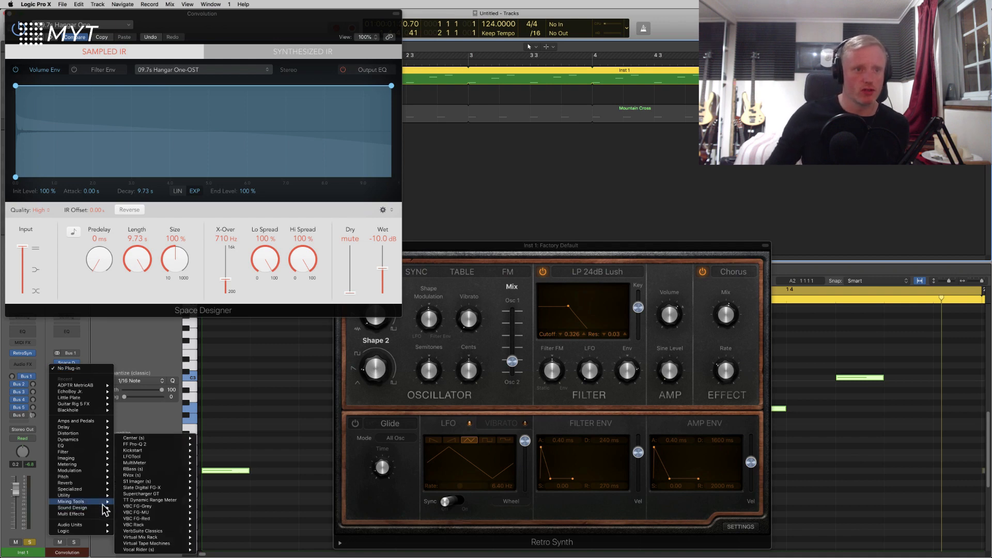
pyautogui.moveTo(155, 482)
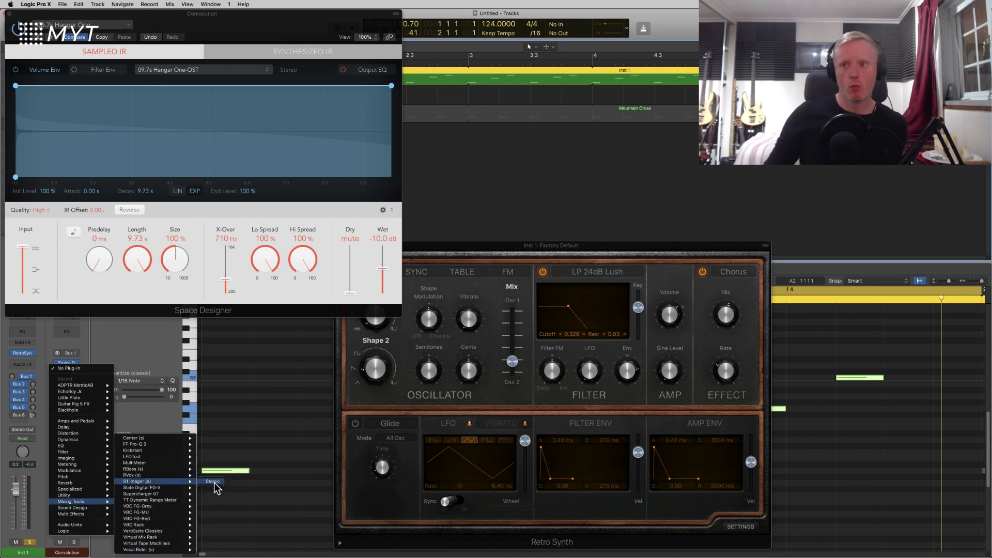
pyautogui.click(214, 483)
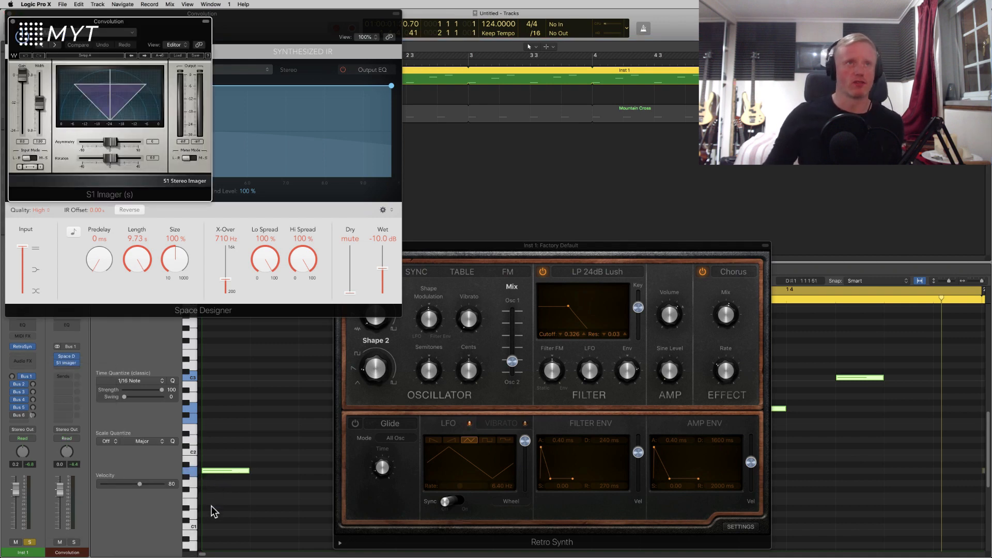
pyautogui.moveTo(158, 30); pyautogui.dragTo(255, 340)
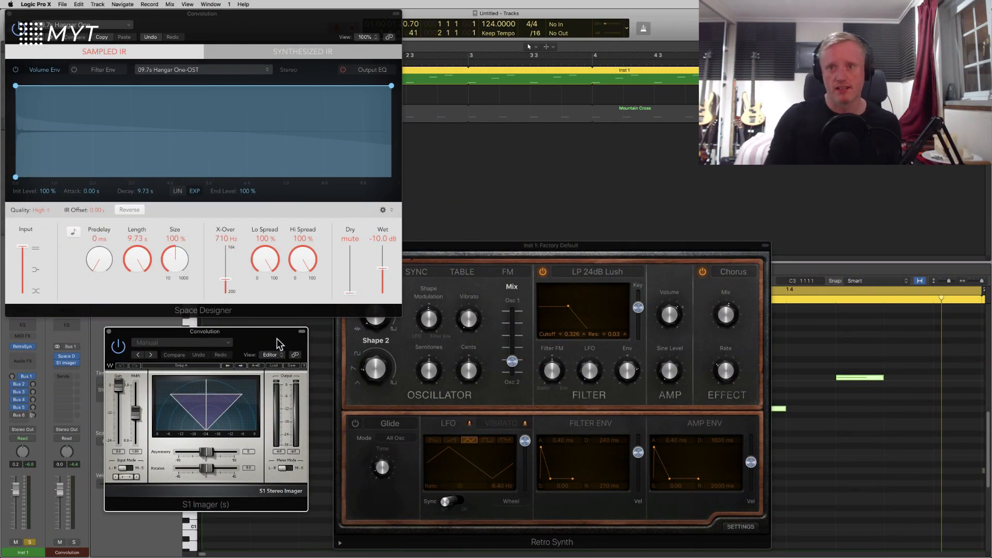
# Close the piano roll and Space Designer, leaving the S1 Imager beside the Retro Synth window
pyautogui.press('p')
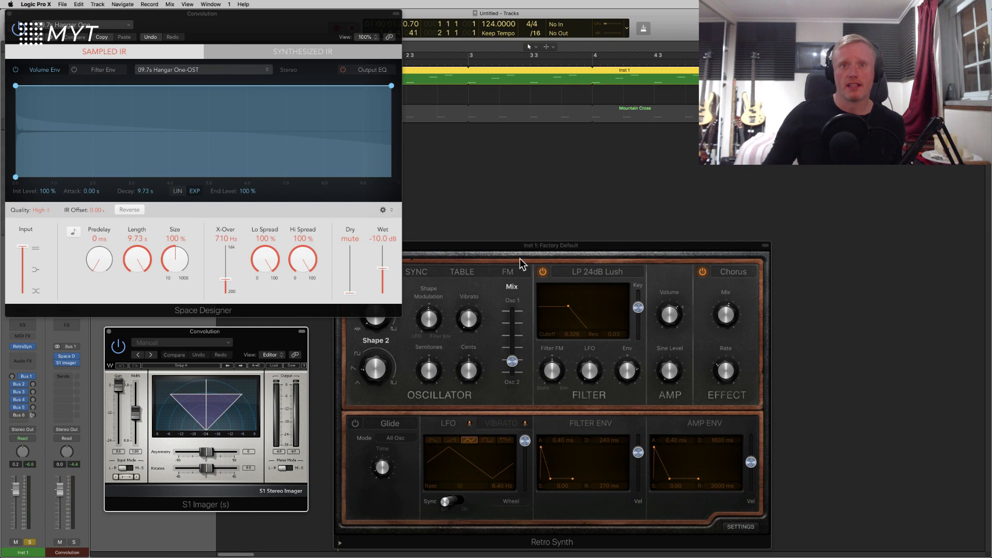
pyautogui.click(516, 249)
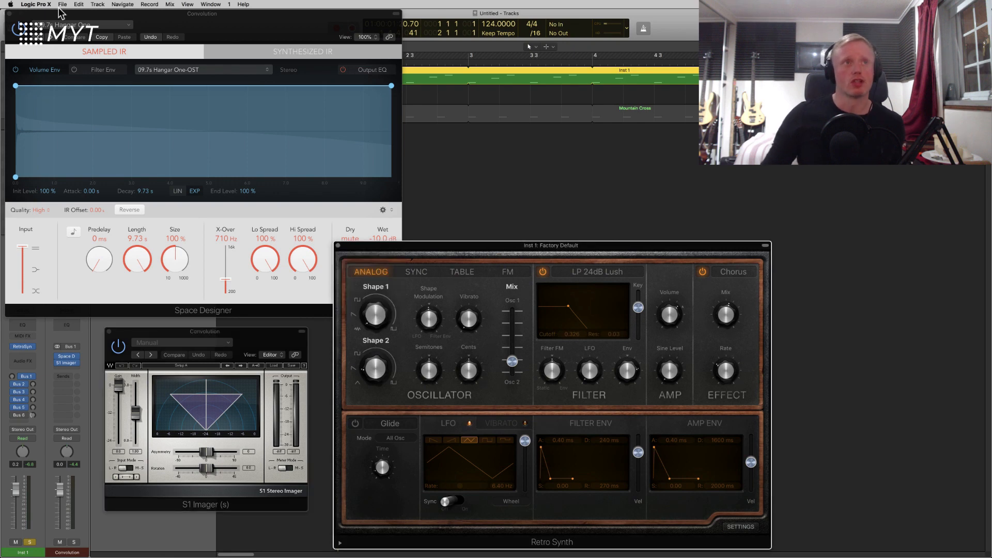
pyautogui.click(9, 13)
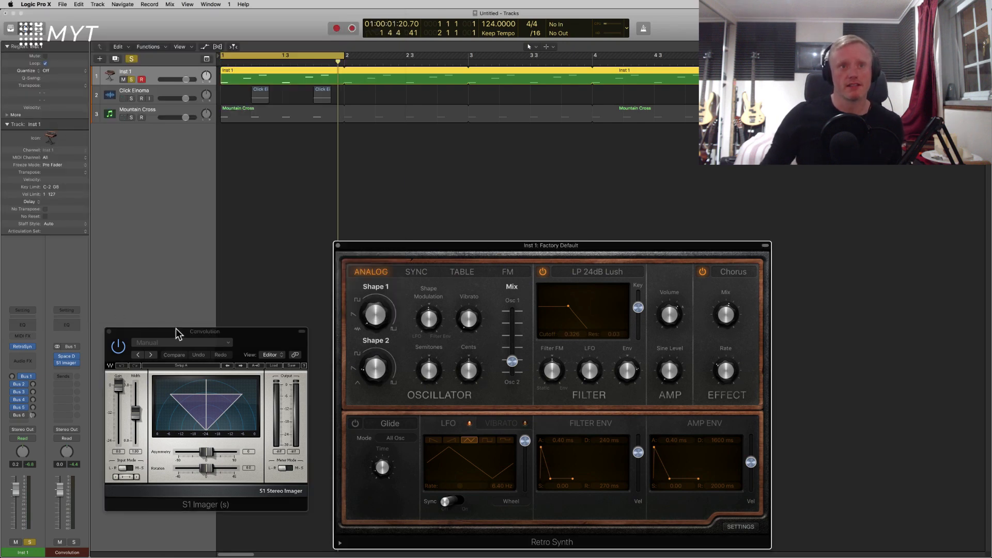
pyautogui.moveTo(176, 328); pyautogui.dragTo(180, 250)
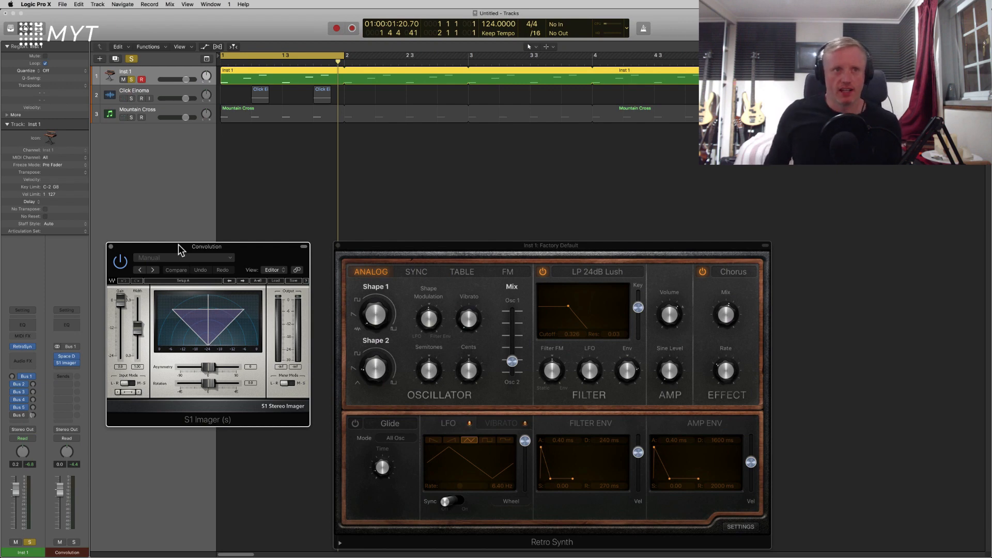
# Try narrowing the stereo width on the Convolution channel's S1 Imager and reposition its window
pyautogui.moveTo(138, 329); pyautogui.dragTo(142, 377)
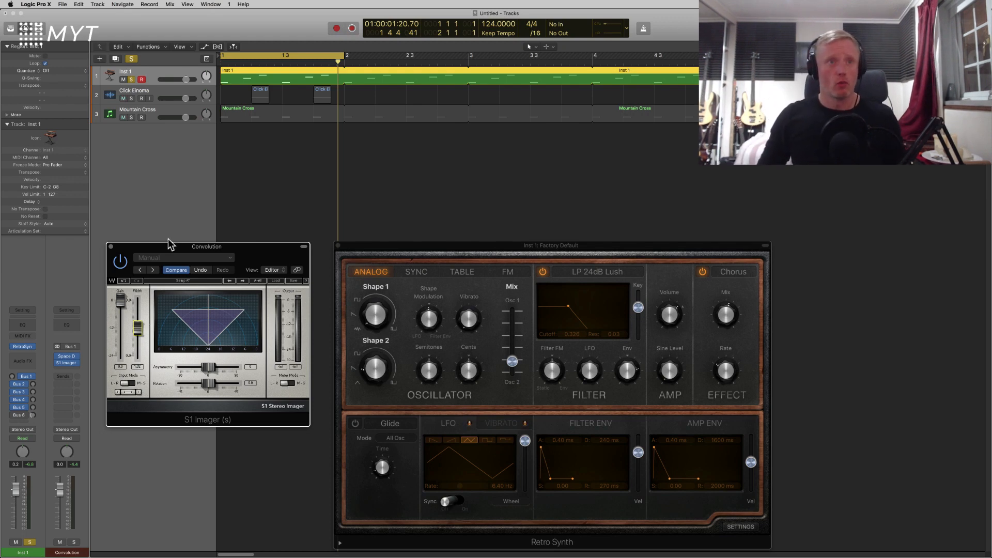
pyautogui.moveTo(174, 249); pyautogui.dragTo(190, 253)
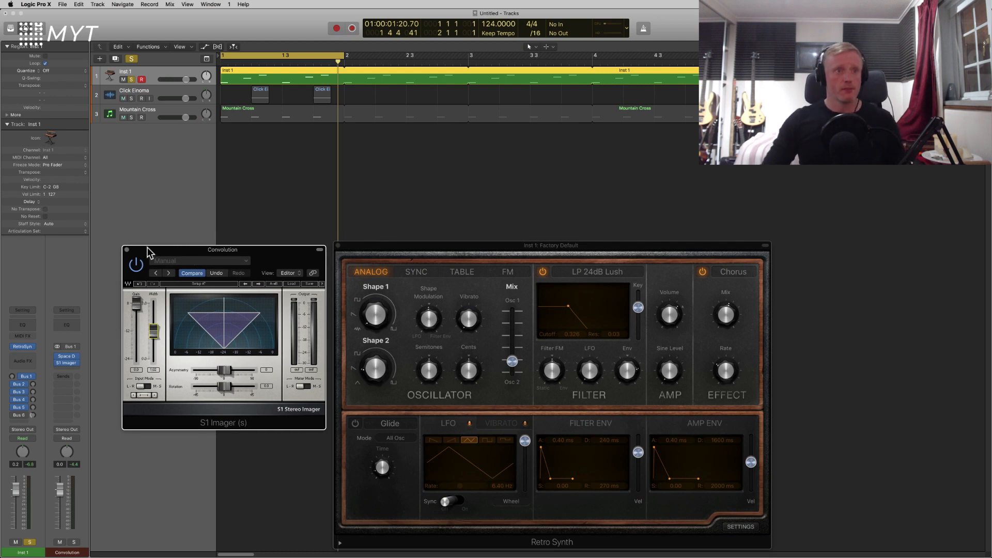
# Bring up the Plate return through Inst 1's Bus 5 send and insert an S1 Imager after Little Plate
pyautogui.click(32, 380)
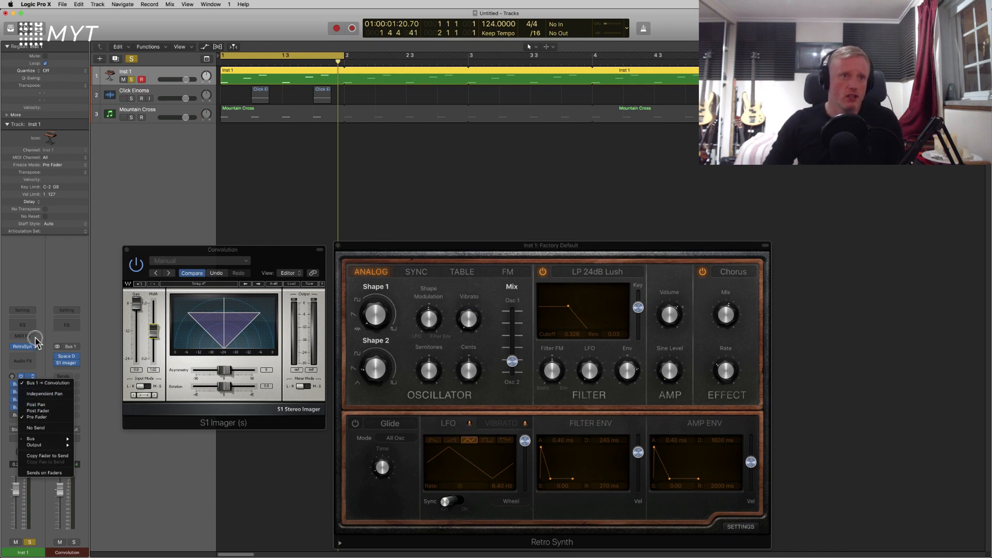
pyautogui.click(49, 415)
pyautogui.click(25, 406)
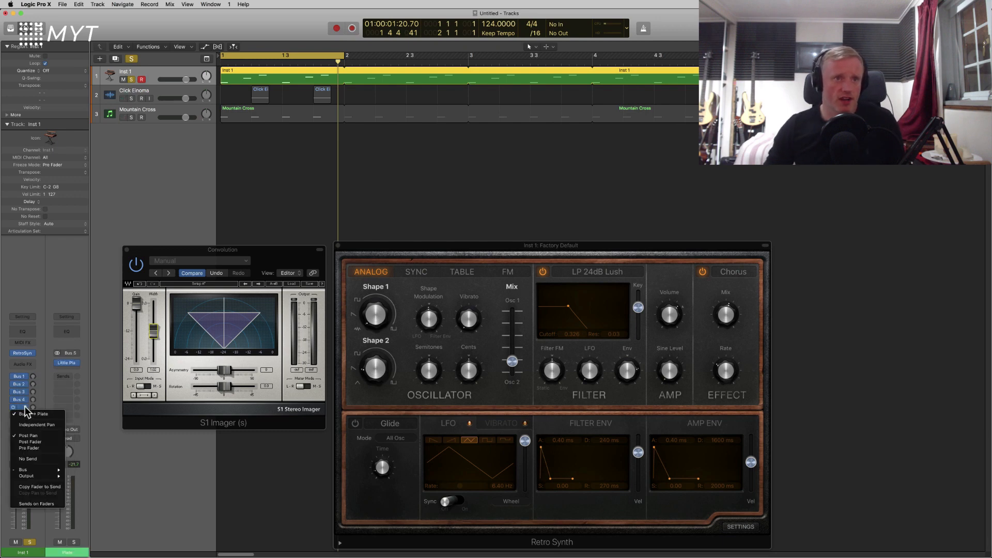
pyautogui.click(41, 342)
pyautogui.click(66, 363)
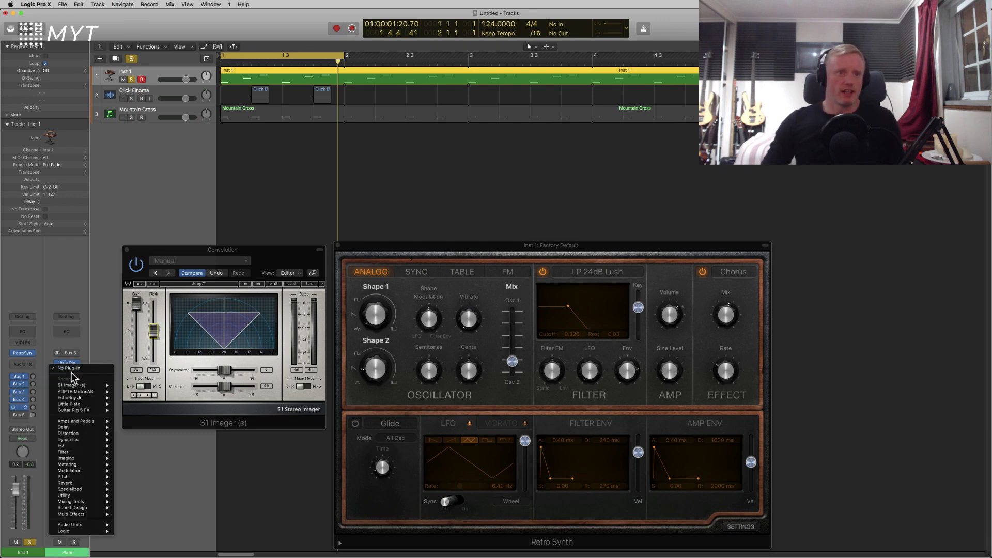
pyautogui.click(118, 386)
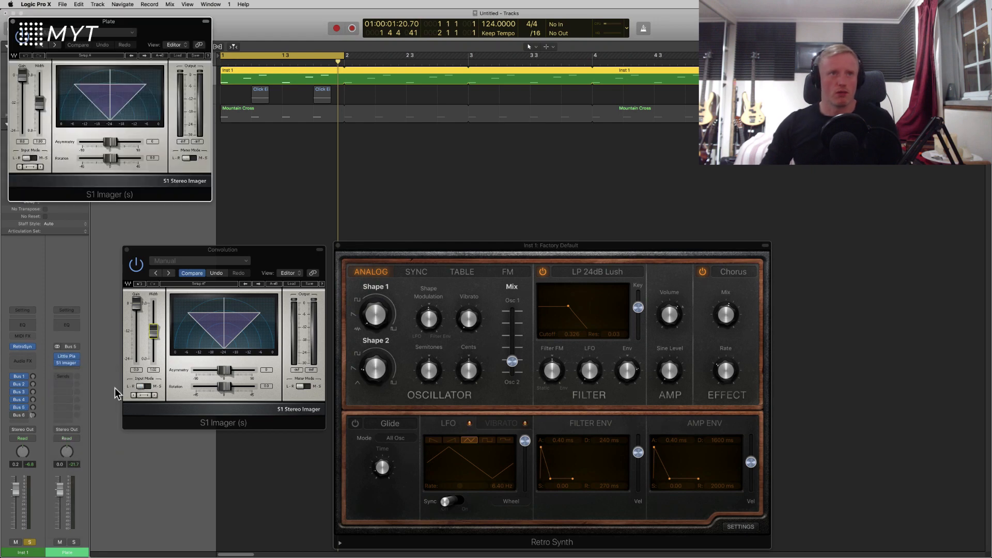
pyautogui.moveTo(166, 36); pyautogui.dragTo(283, 85)
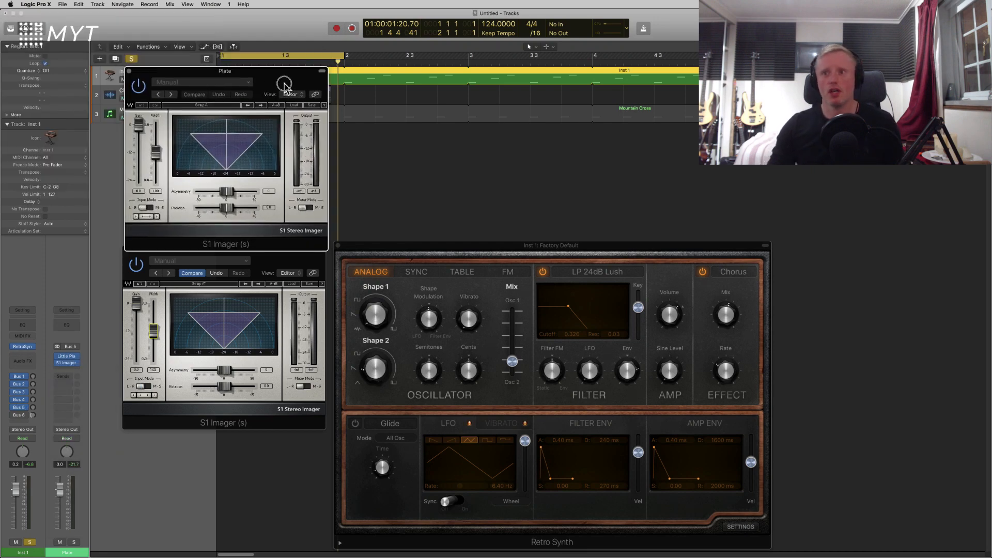
# Close the Convolution channel's S1 Imager and move the Plate channel's imager into the freed space
pyautogui.click(820, 514)
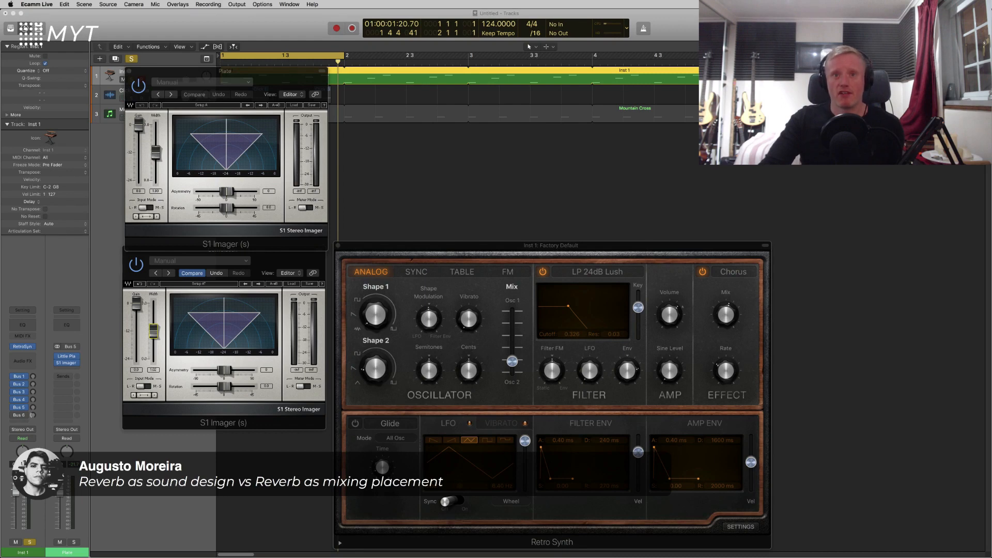
pyautogui.click(85, 282)
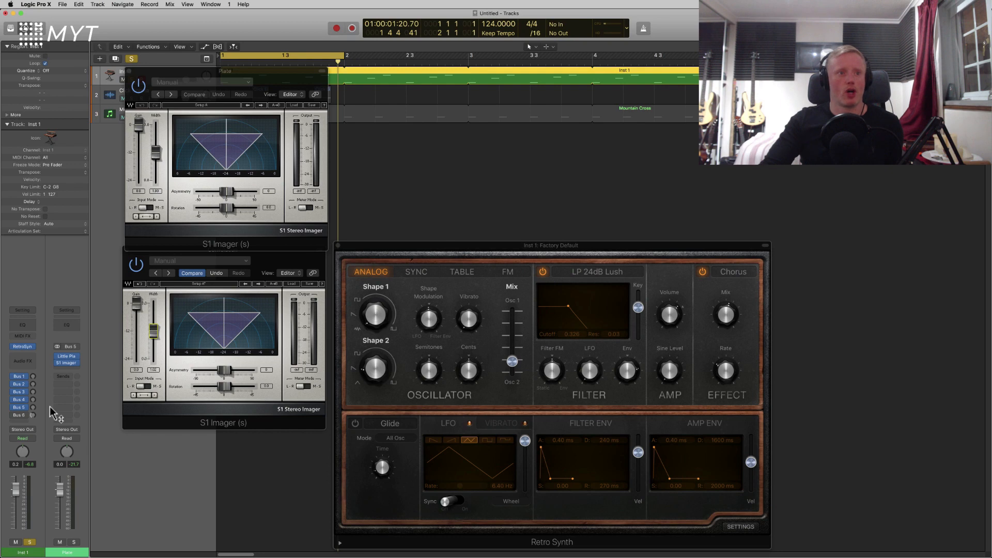
pyautogui.click(25, 409)
pyautogui.click(25, 414)
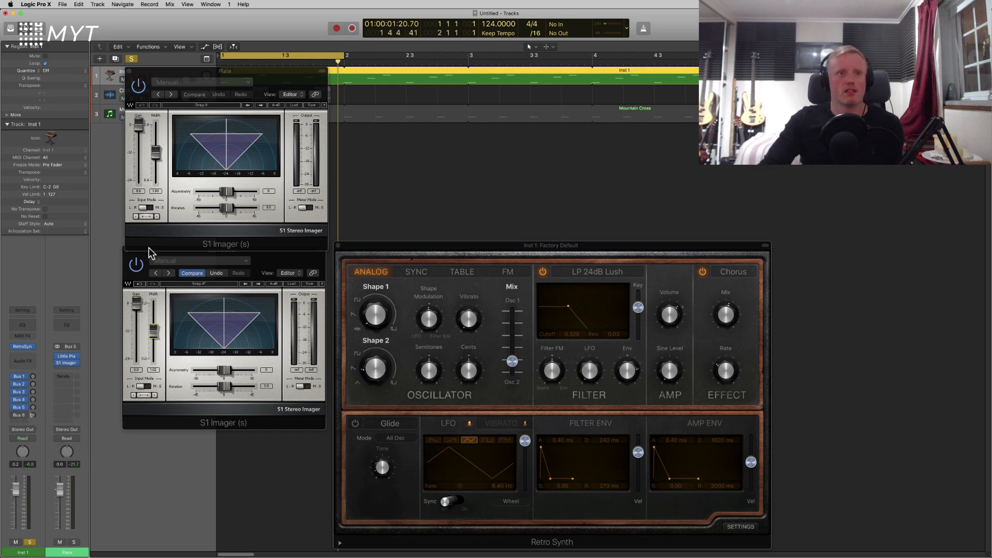
pyautogui.click(127, 279)
pyautogui.click(128, 250)
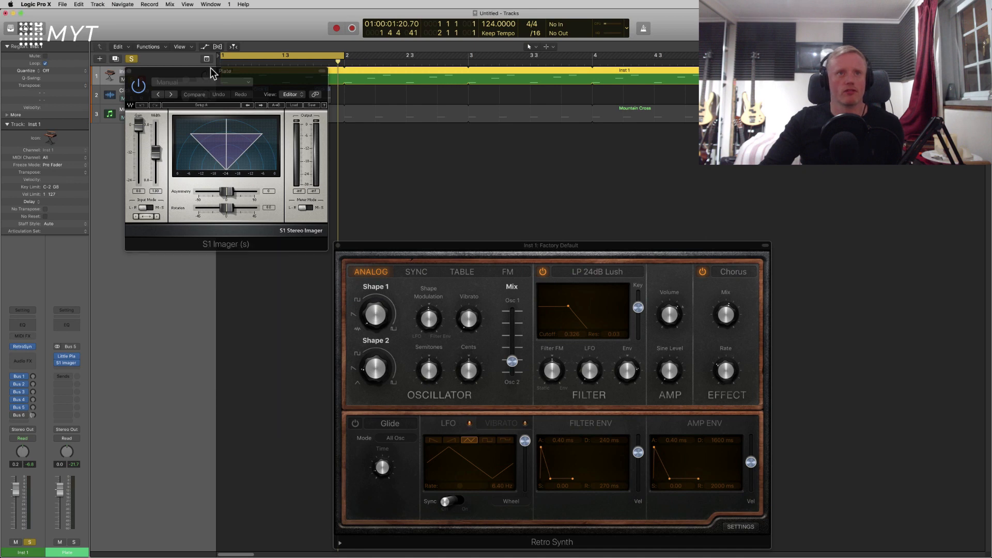
pyautogui.moveTo(215, 69); pyautogui.dragTo(207, 219)
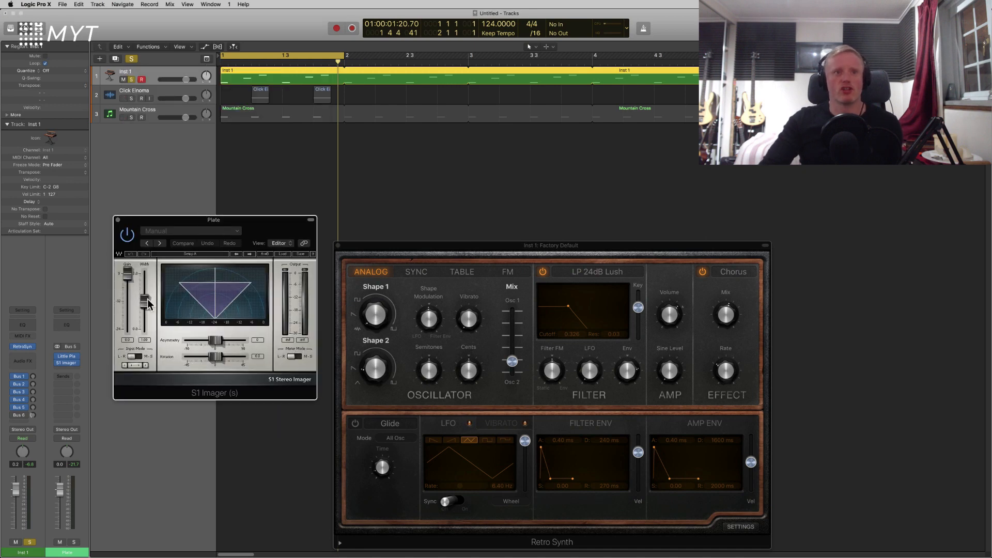
# Set the Plate imager's width to 0.00 and raise Inst 1's Bus 5 send level
pyautogui.moveTo(145, 302); pyautogui.dragTo(146, 331)
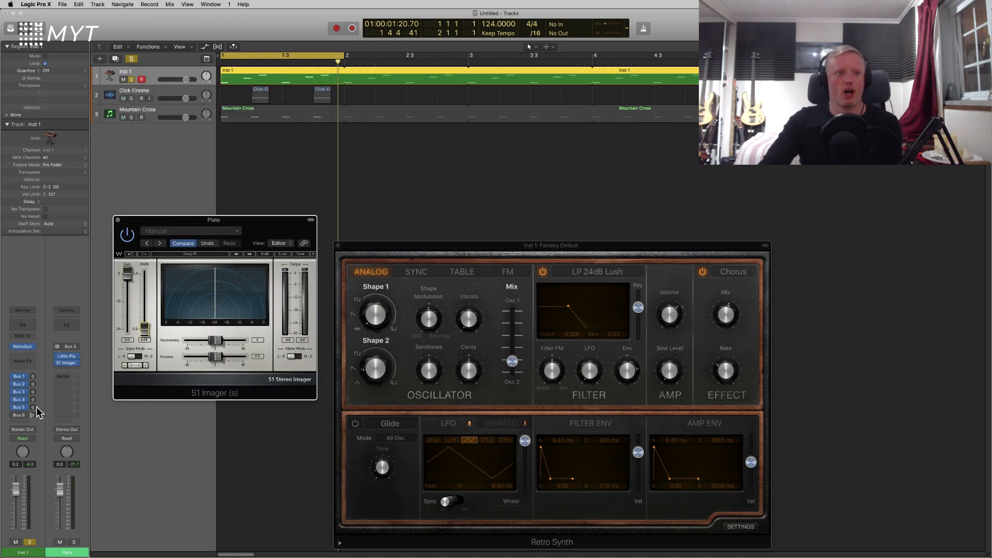
pyautogui.moveTo(32, 408); pyautogui.dragTo(51, 375)
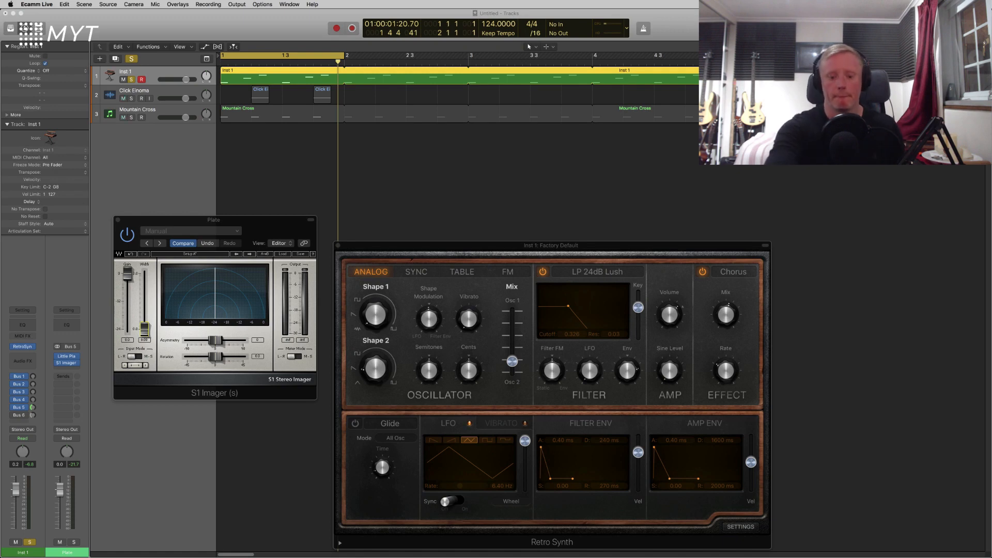
# Play the track briefly, return to the start, and loop playback of the first bar with the cycle on
pyautogui.press('space')
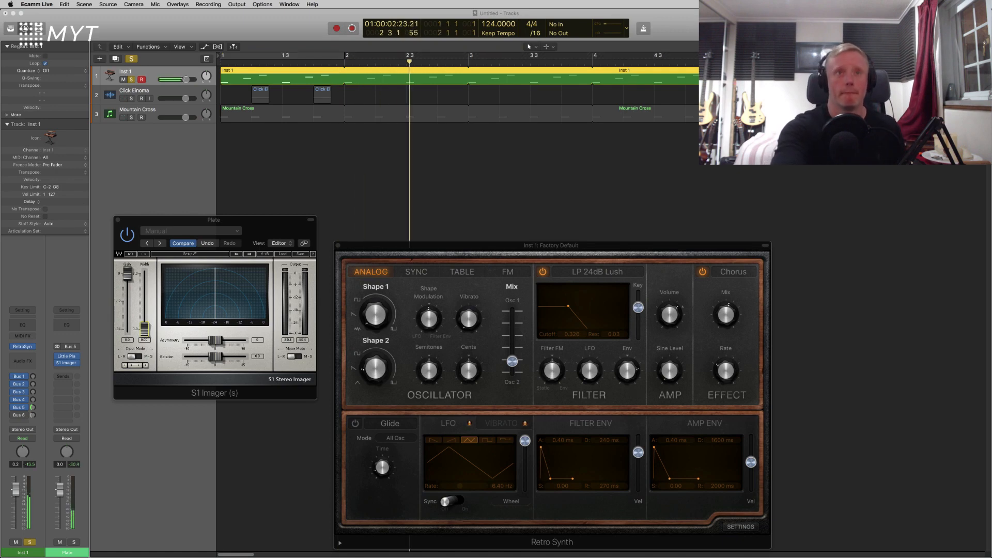
pyautogui.press('space')
pyautogui.press('Return')
pyautogui.press('c')
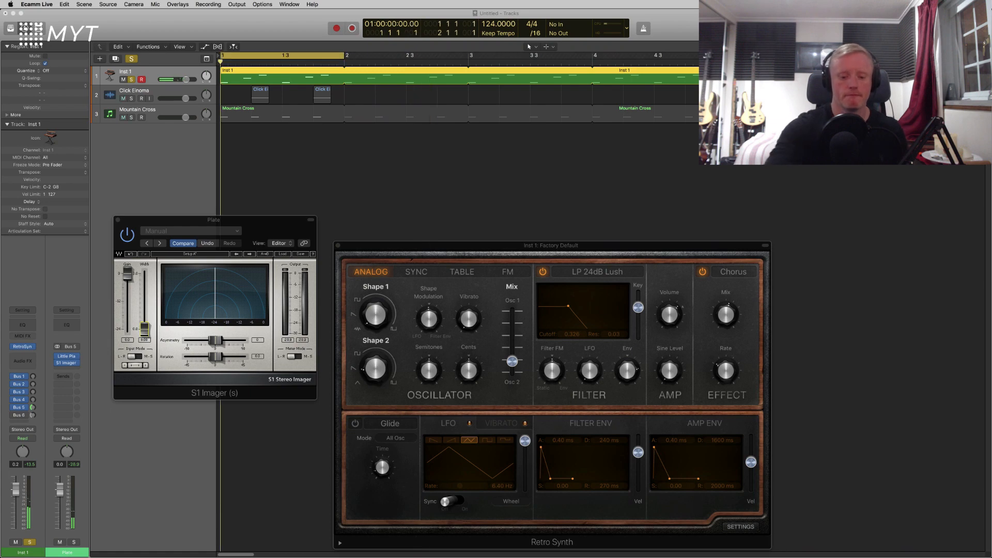
pyautogui.press('space')
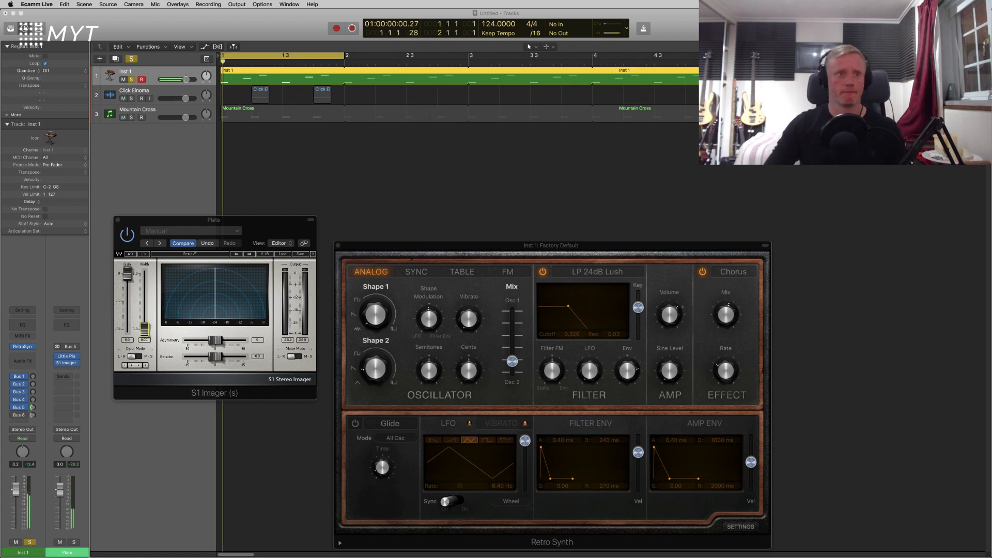
# Switch Inst 1's Bus 5 send to Pre Fader and lower the Inst 1 volume fader all the way
pyautogui.click(34, 406)
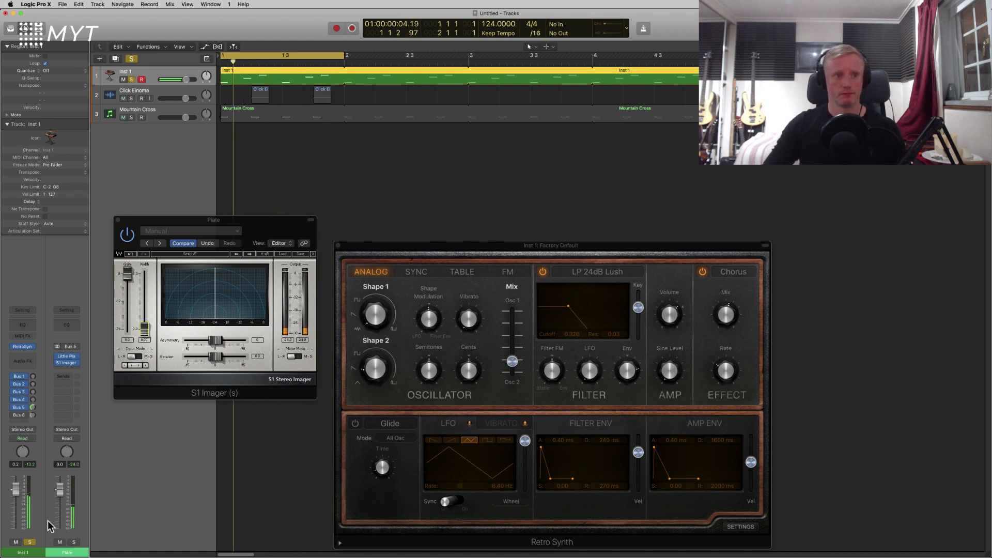
pyautogui.click(23, 408)
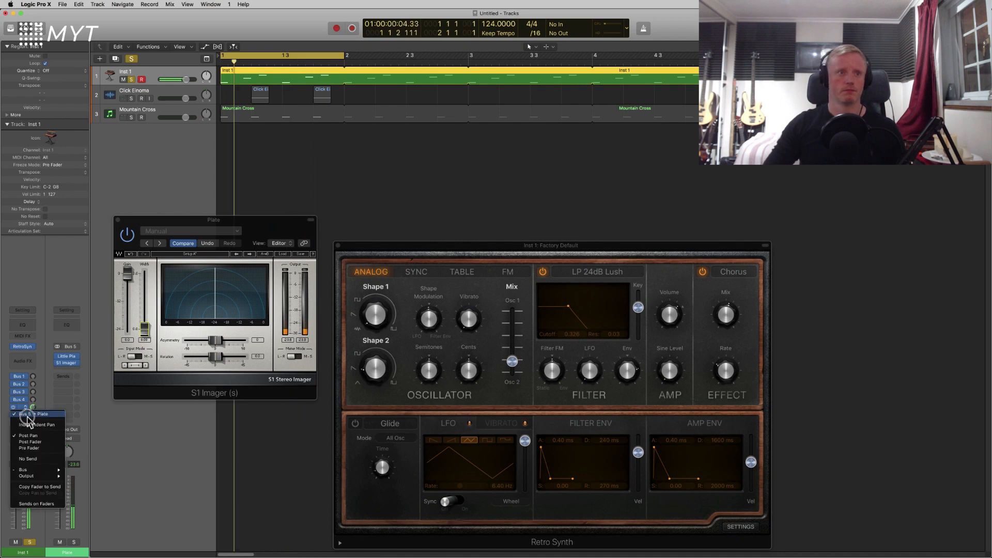
pyautogui.click(36, 449)
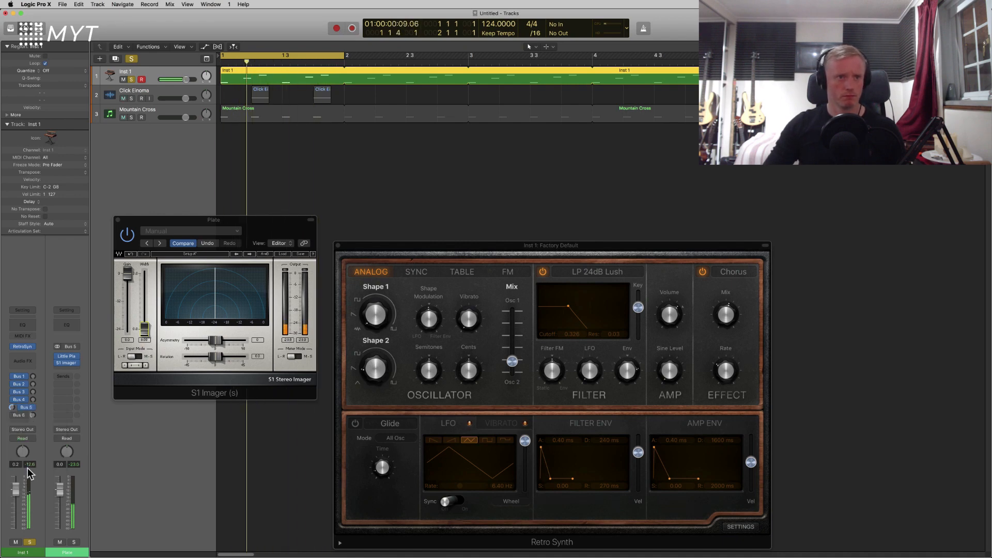
pyautogui.moveTo(16, 489); pyautogui.dragTo(21, 551)
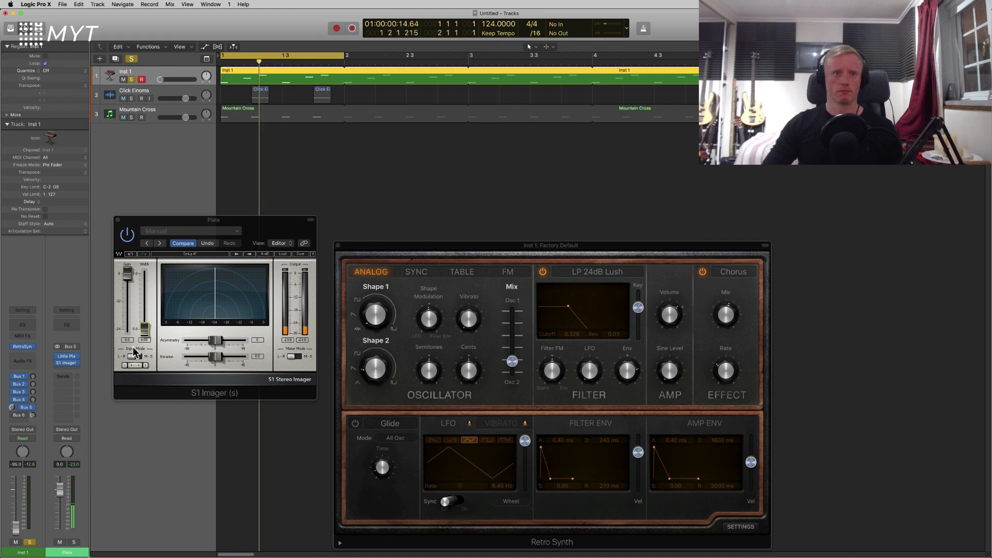
# Restore the Plate imager's width to 1.00 and raise the Inst 1 volume fader to -3.4 dB
pyautogui.moveTo(147, 335); pyautogui.dragTo(159, 294)
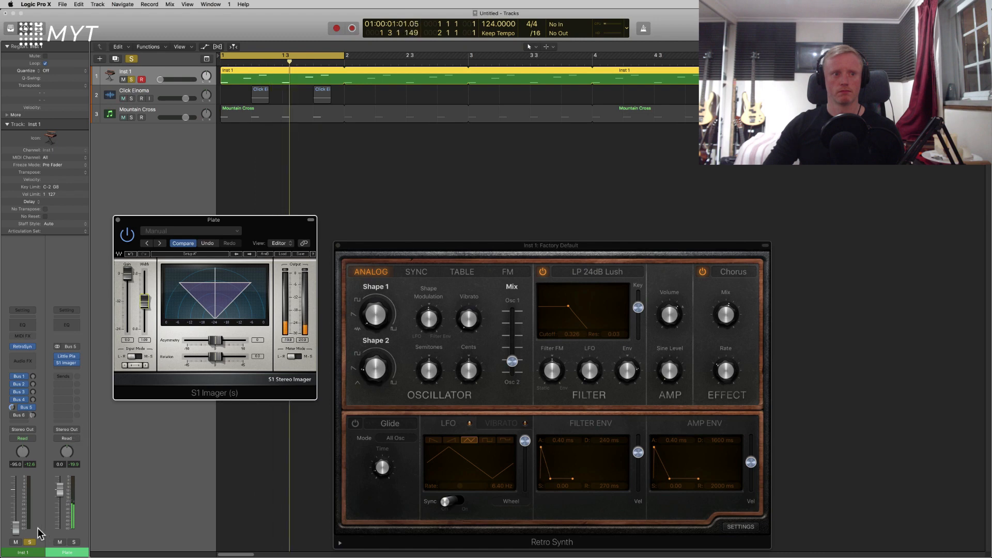
pyautogui.moveTo(16, 527); pyautogui.dragTo(17, 520)
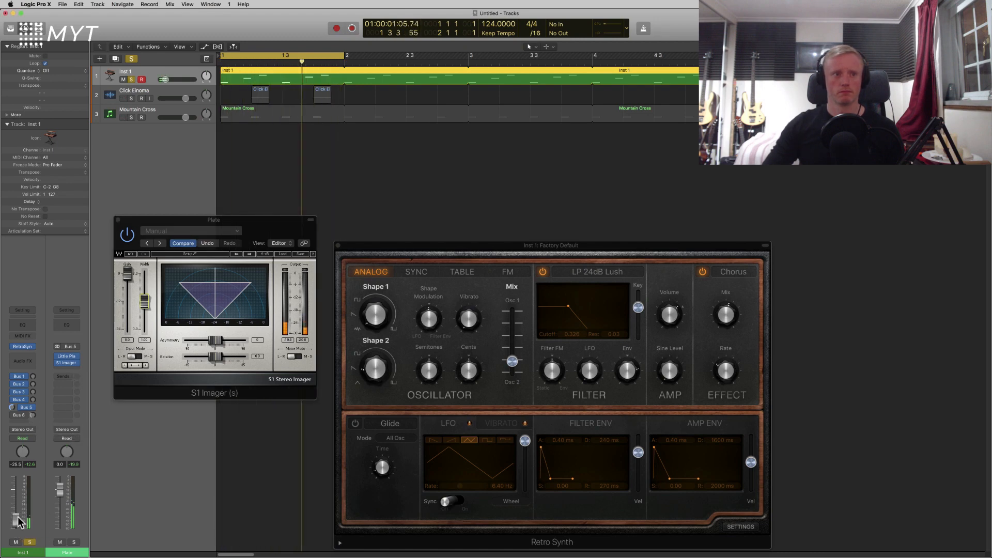
pyautogui.moveTo(12, 519); pyautogui.dragTo(29, 478)
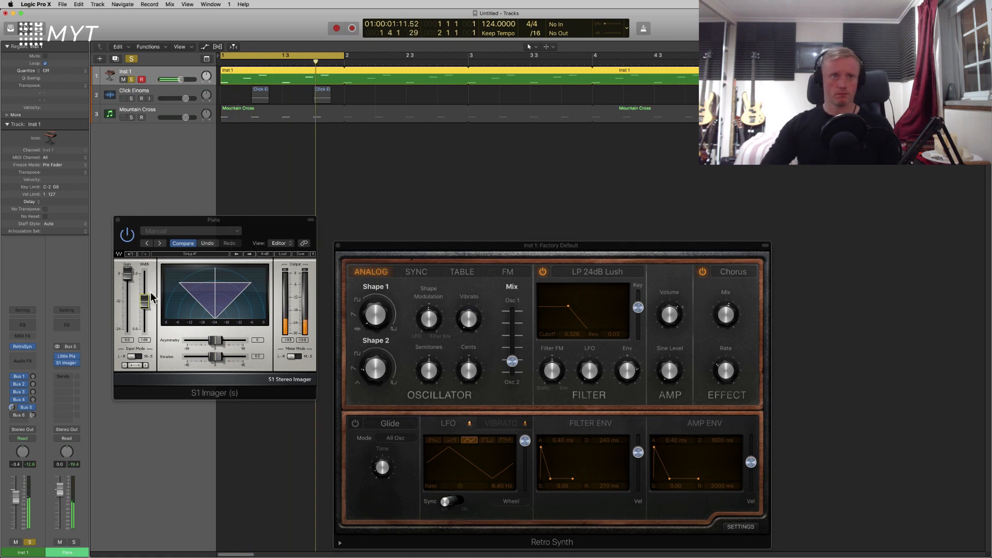
# Collapse the Plate imager's width to 0.00 and open the Little Plate reverb on the same channel
pyautogui.moveTo(144, 302); pyautogui.dragTo(155, 410)
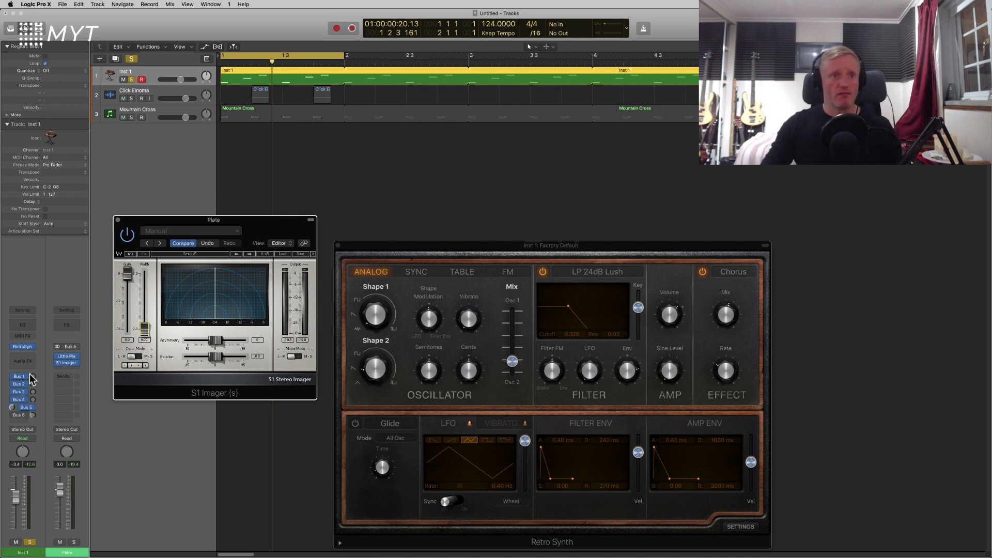
pyautogui.click(66, 366)
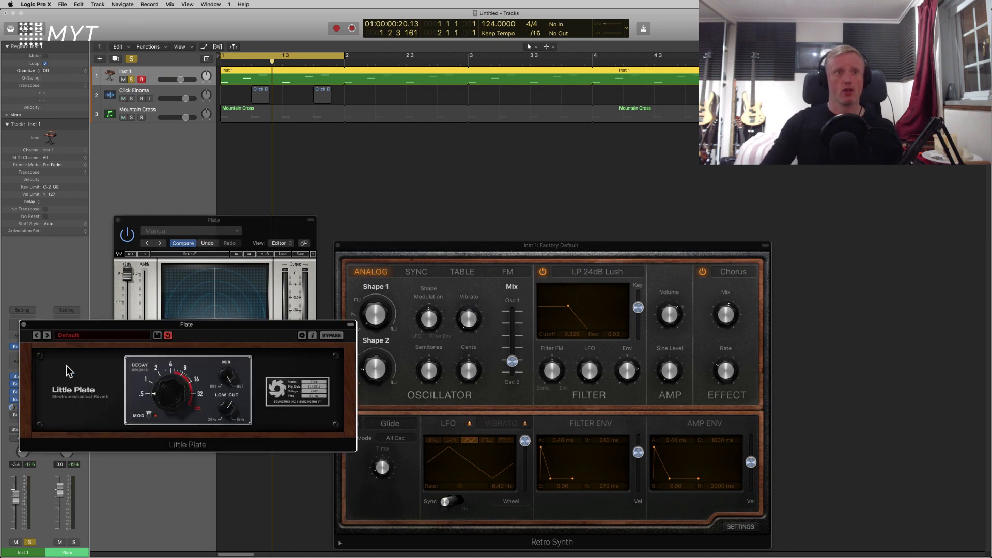
# Move the Little Plate window below the Plate imager and lower the Inst 1 volume fader all the way
pyautogui.moveTo(138, 328); pyautogui.dragTo(200, 415)
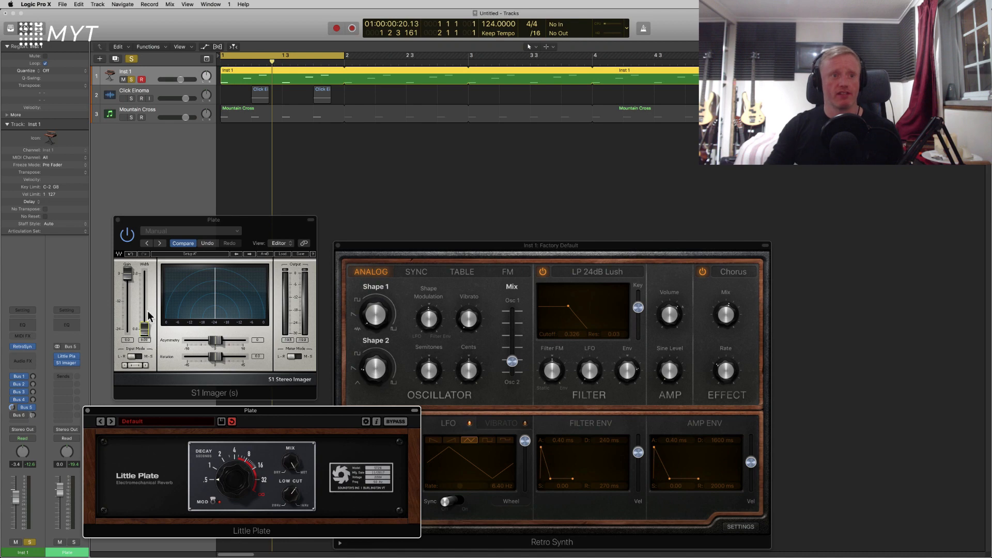
pyautogui.moveTo(22, 492); pyautogui.dragTo(18, 527)
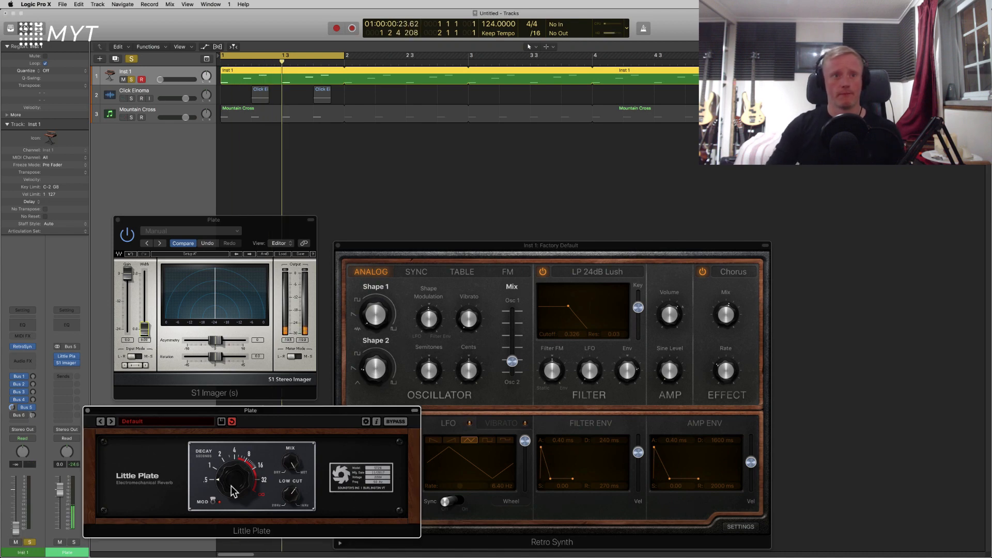
# Gradually widen the Plate imager from mono and set the Little Plate decay to about 4 seconds
pyautogui.moveTo(154, 335); pyautogui.dragTo(152, 277)
pyautogui.moveTo(227, 475); pyautogui.dragTo(236, 459)
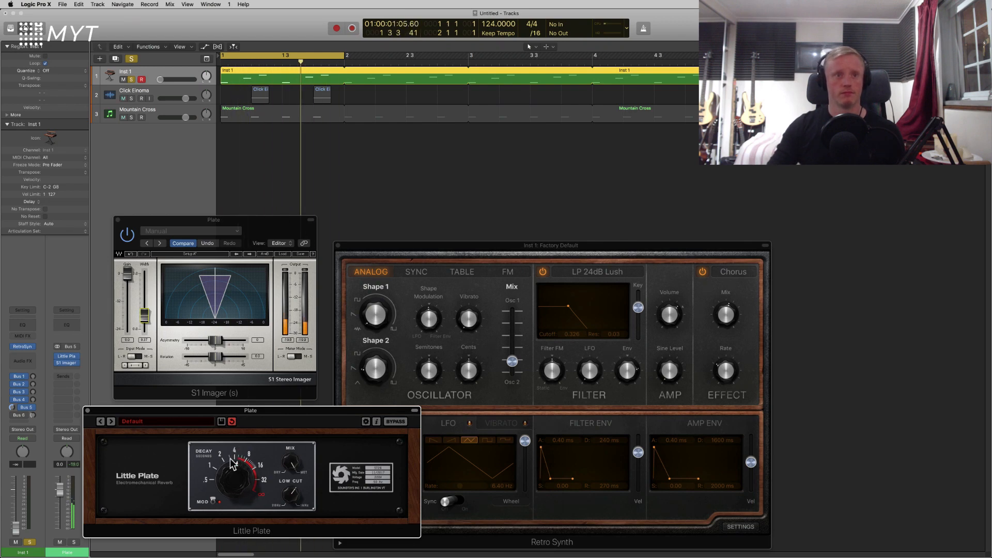
pyautogui.moveTo(153, 314); pyautogui.dragTo(158, 266)
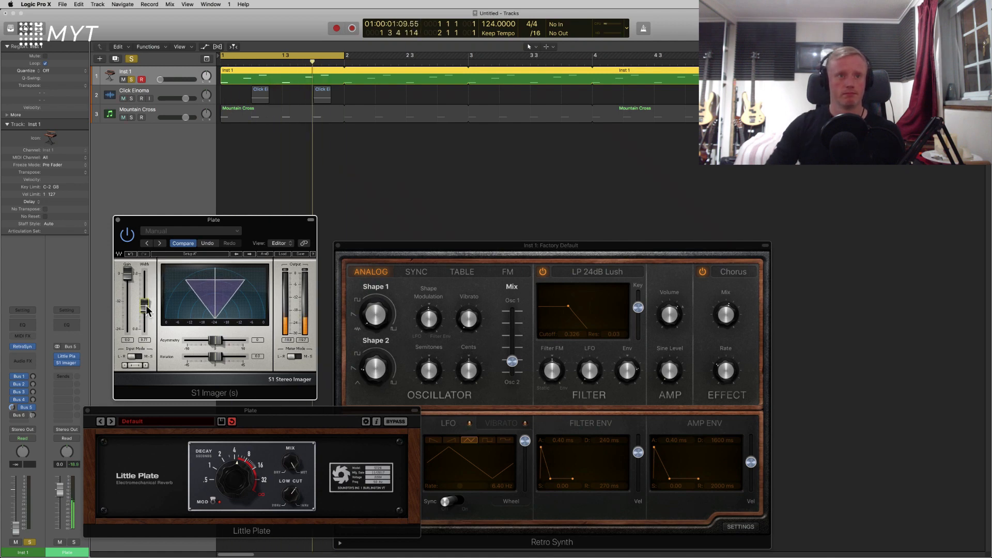
pyautogui.moveTo(149, 309); pyautogui.dragTo(146, 309)
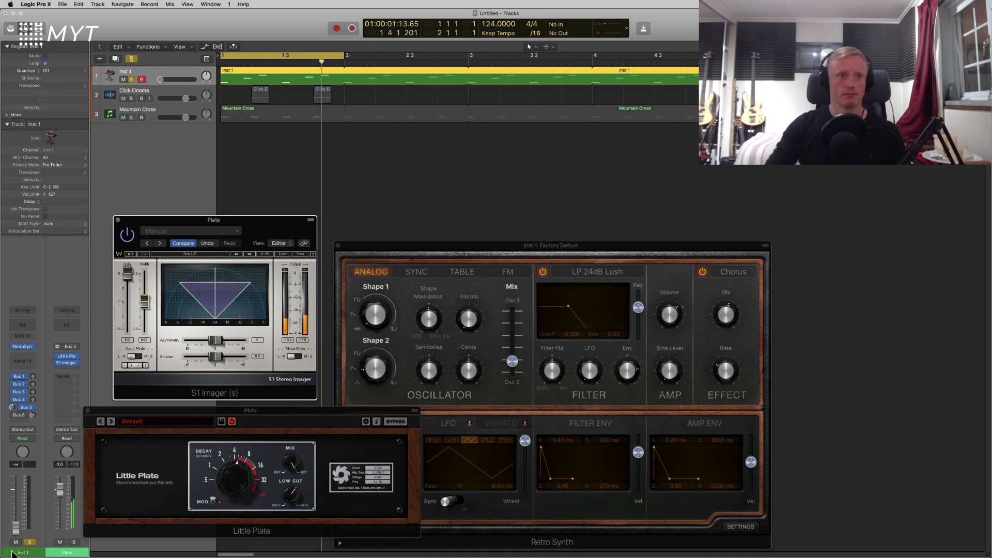
# Raise the Inst 1 volume fader to -8.4 dB and open the Retro Synth filter cutoff to about 0.85
pyautogui.moveTo(17, 529); pyautogui.dragTo(31, 501)
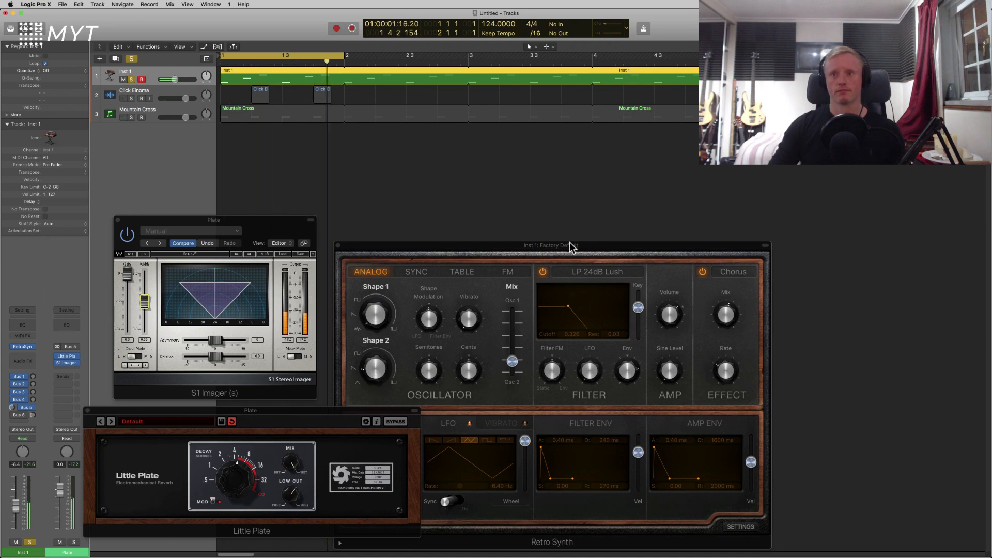
pyautogui.click(575, 333)
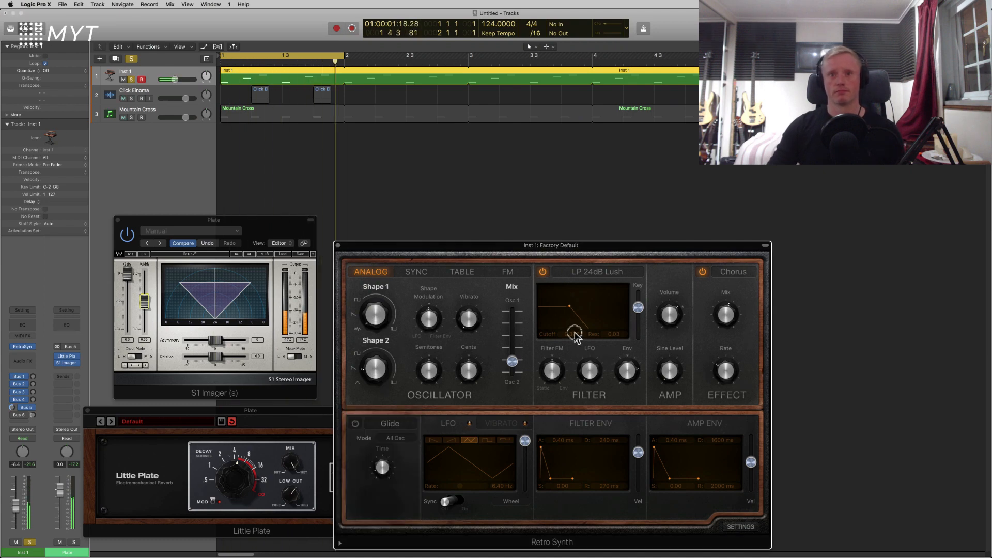
pyautogui.moveTo(575, 333); pyautogui.dragTo(574, 332)
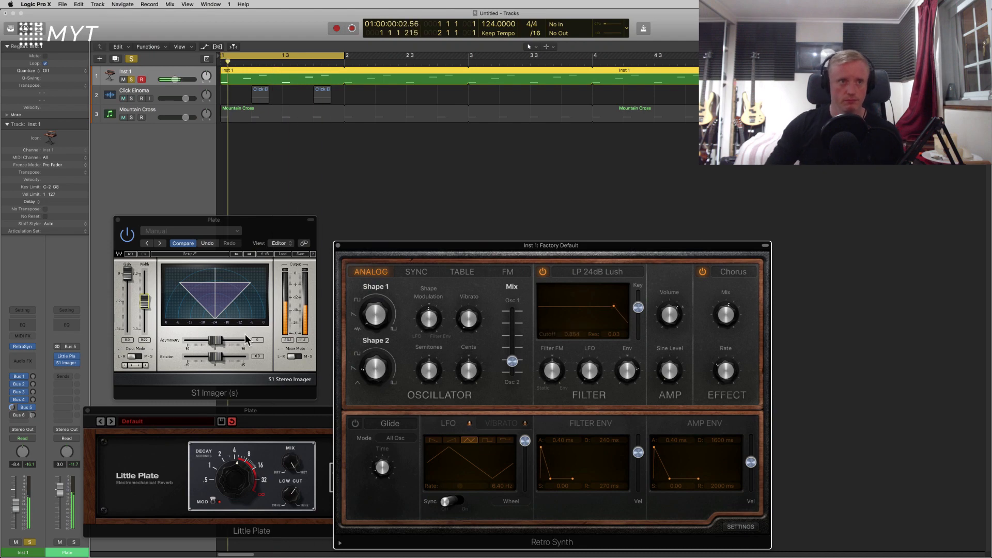
# Lower the Inst 1 volume fader all the way and collapse the Plate imager's width to 0.00
pyautogui.click(231, 496)
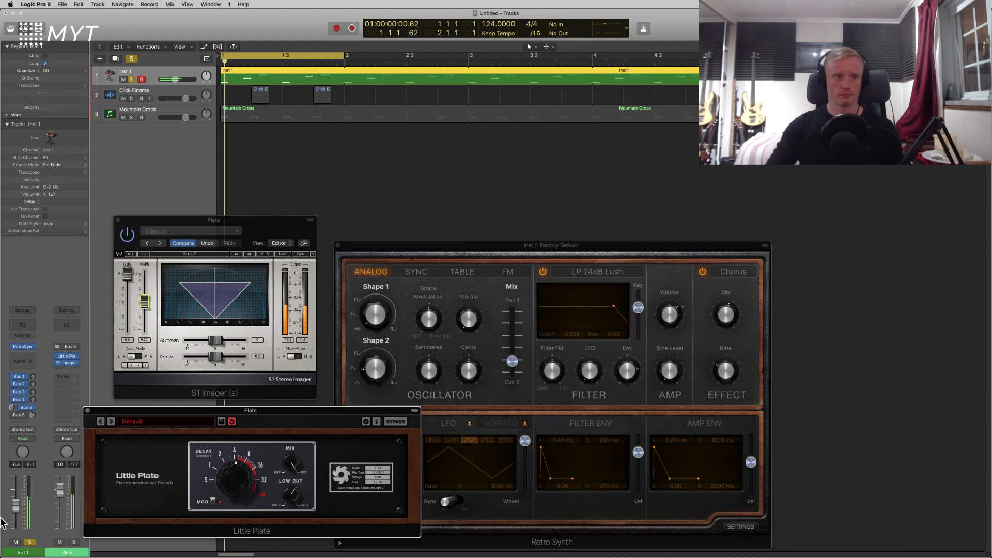
pyautogui.moveTo(18, 514); pyautogui.dragTo(24, 553)
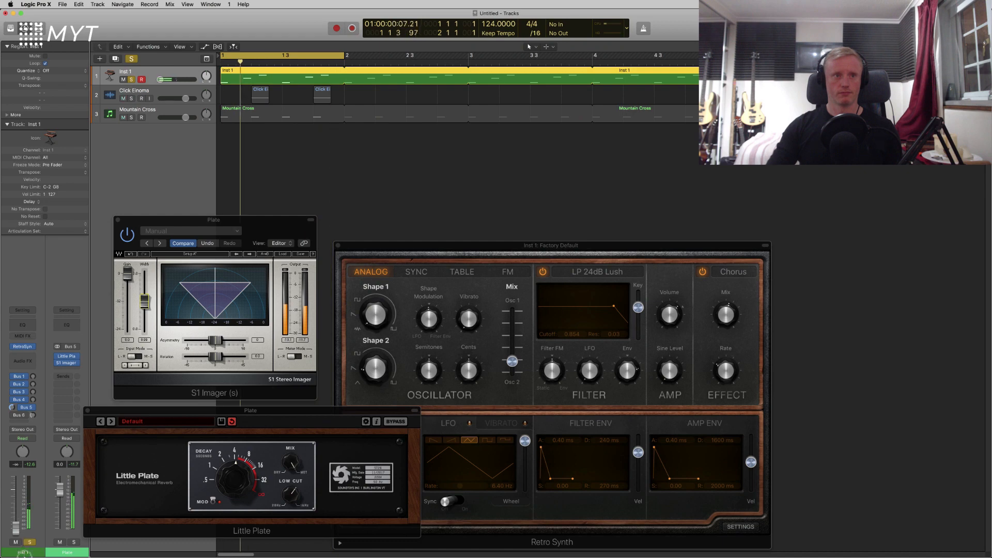
pyautogui.moveTo(144, 301); pyautogui.dragTo(148, 437)
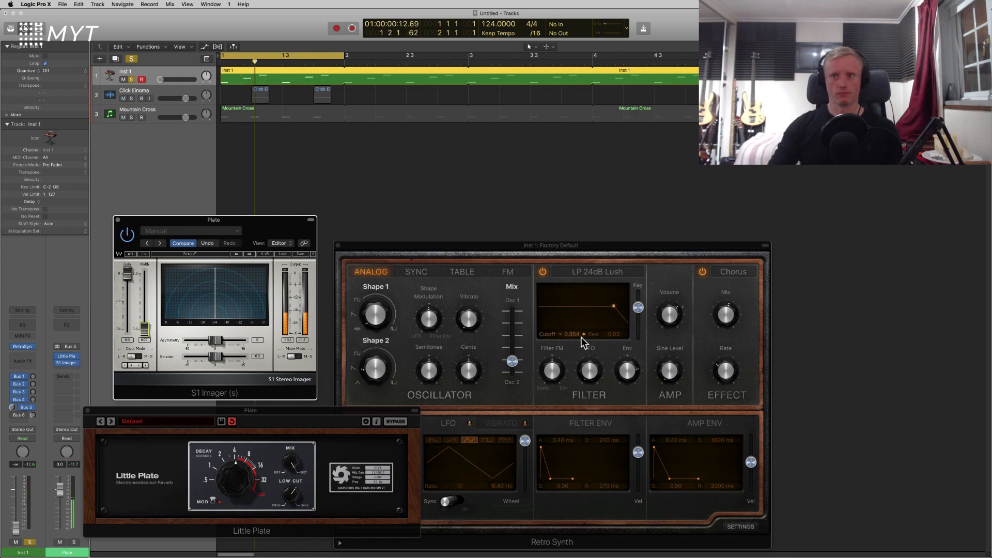
# Lower the Retro Synth filter cutoff to about 0.29 and solo the Mountain Cross track
pyautogui.moveTo(577, 333); pyautogui.dragTo(577, 339)
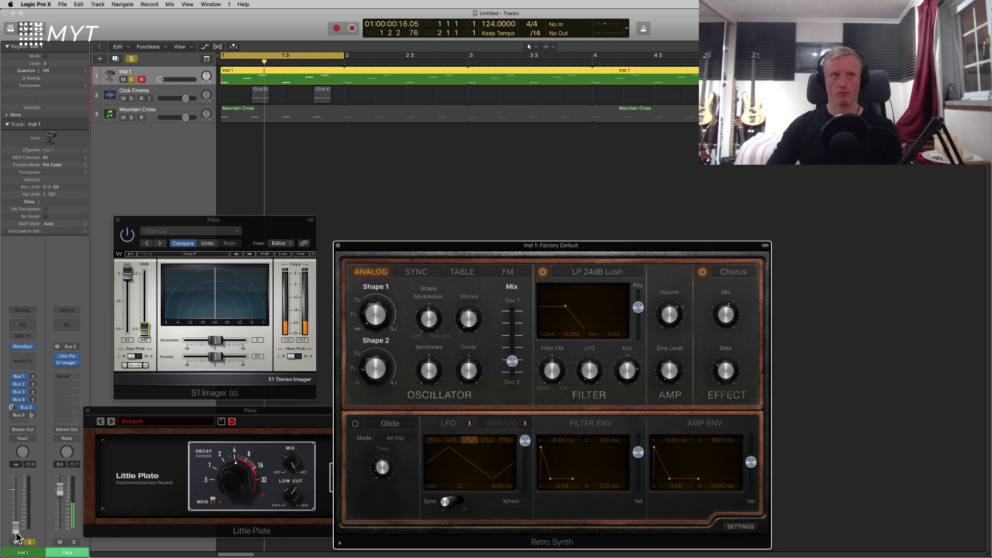
pyautogui.click(131, 117)
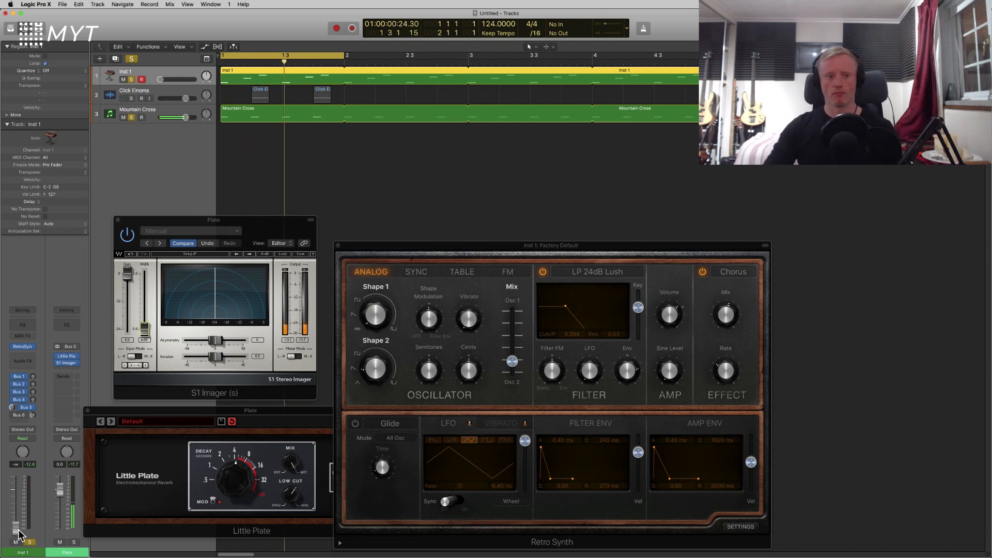
# Raise the Inst 1 volume fader to 0.3 dB and widen the Plate imager's stereo image again
pyautogui.moveTo(17, 529); pyautogui.dragTo(40, 457)
pyautogui.moveTo(153, 328); pyautogui.dragTo(153, 227)
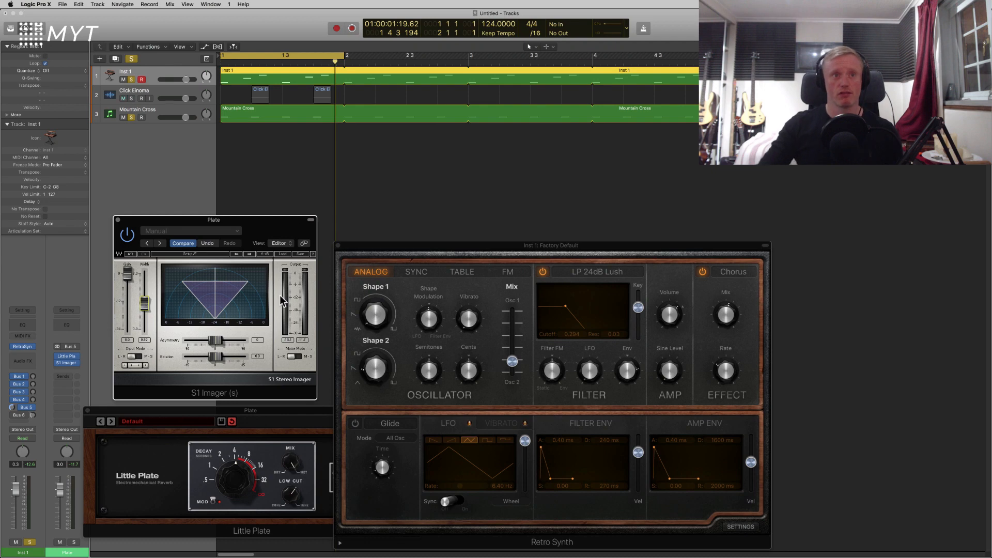
# Narrow the Plate imager's width to a slim stereo image and shorten the Little Plate decay to about 0.5 seconds
pyautogui.moveTo(145, 310); pyautogui.dragTo(154, 376)
pyautogui.click(234, 454)
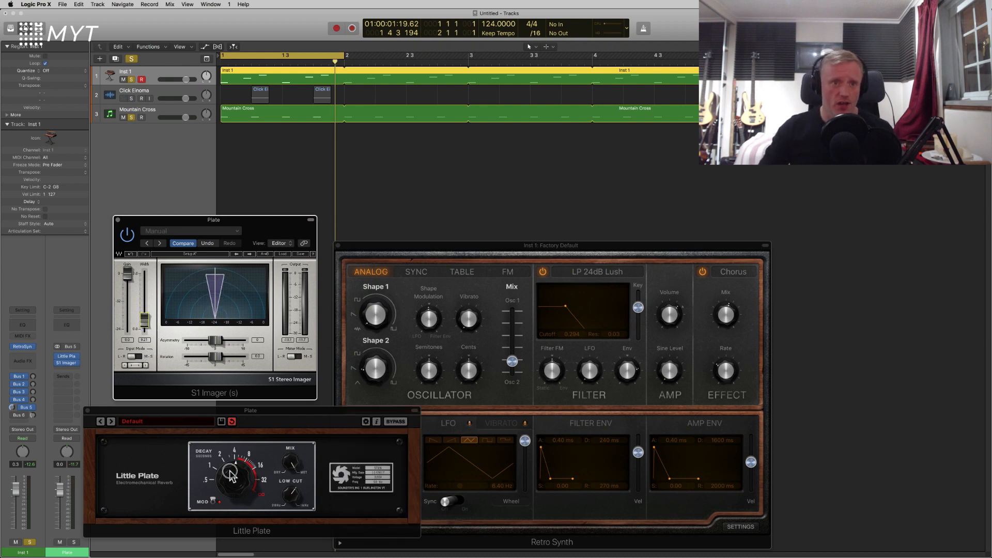
pyautogui.click(144, 322)
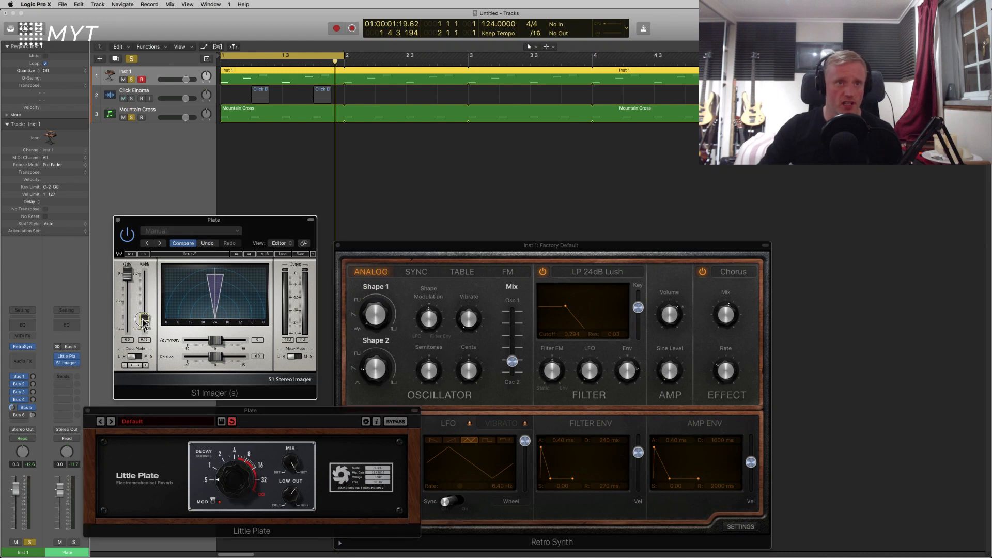
pyautogui.click(229, 491)
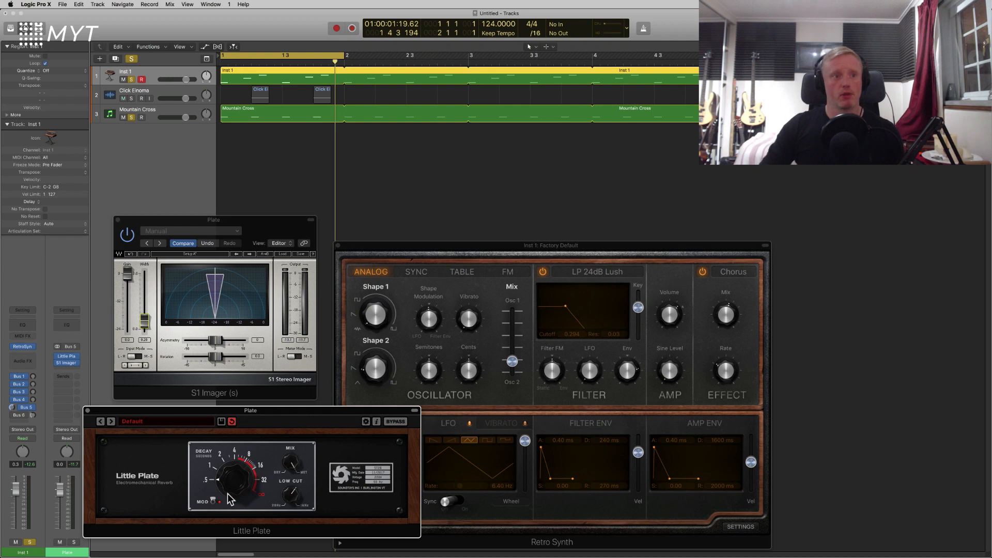
# Show the Convolution return through Inst 1's Bus 1 send and open its S1 Imager above the Plate imager
pyautogui.click(20, 382)
pyautogui.click(29, 377)
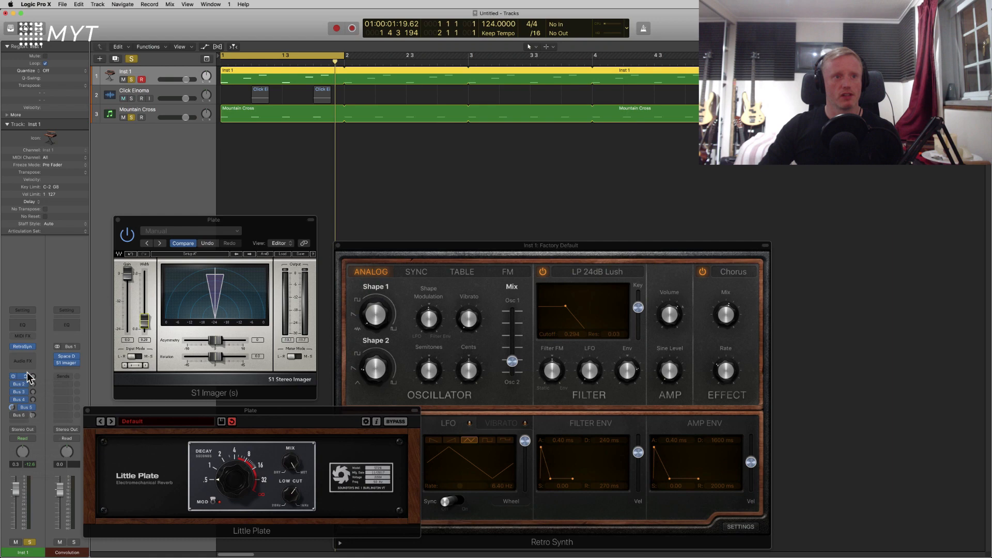
pyautogui.click(62, 363)
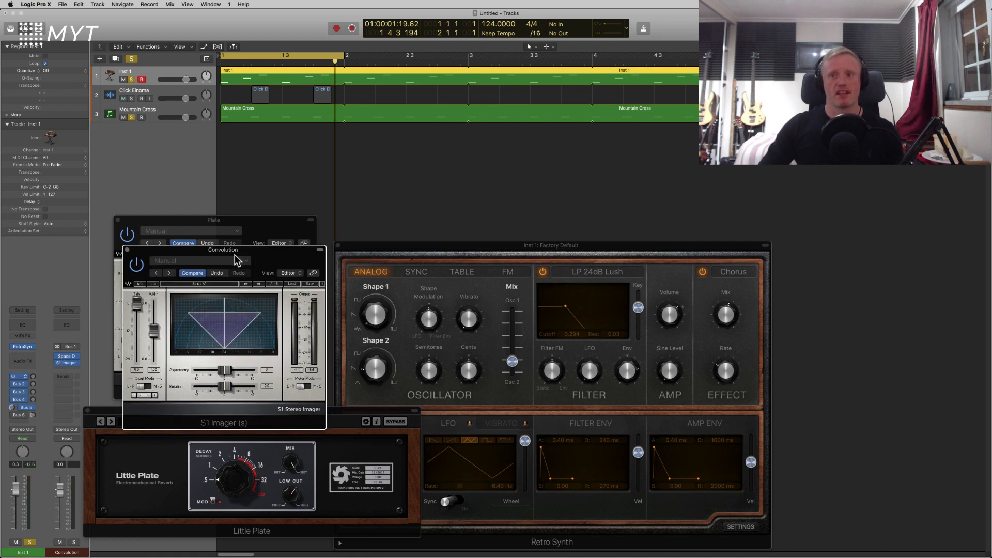
pyautogui.moveTo(235, 259); pyautogui.dragTo(261, 173)
pyautogui.click(137, 226)
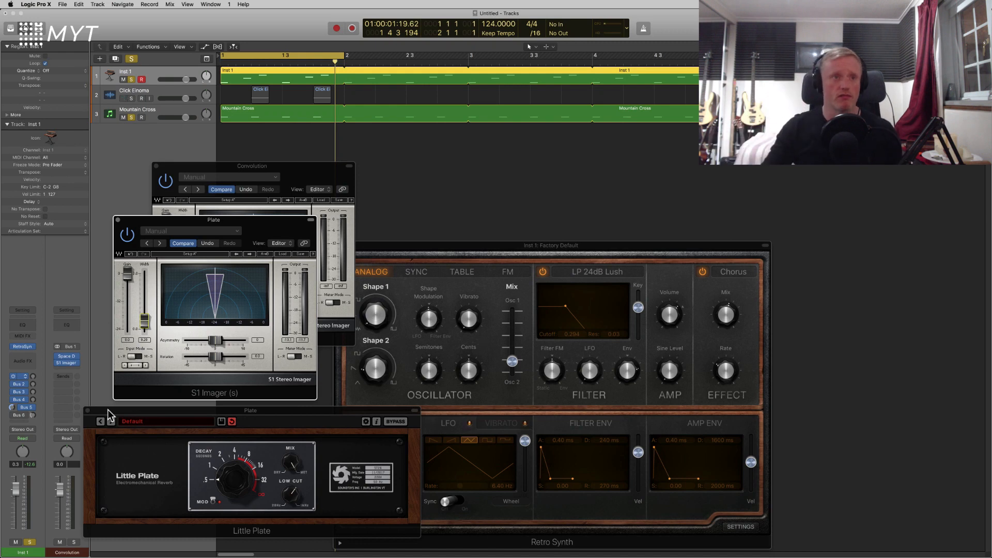
# Start playback, unsolo the Mountain Cross track, and raise Inst 1's Bus 1 send to feed the Convolution reverb
pyautogui.press('space')
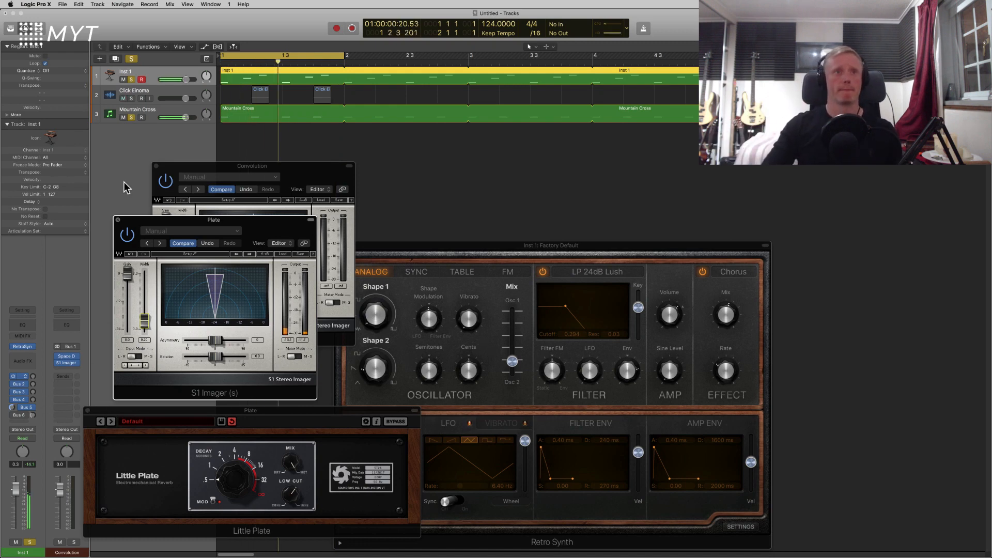
pyautogui.click(131, 117)
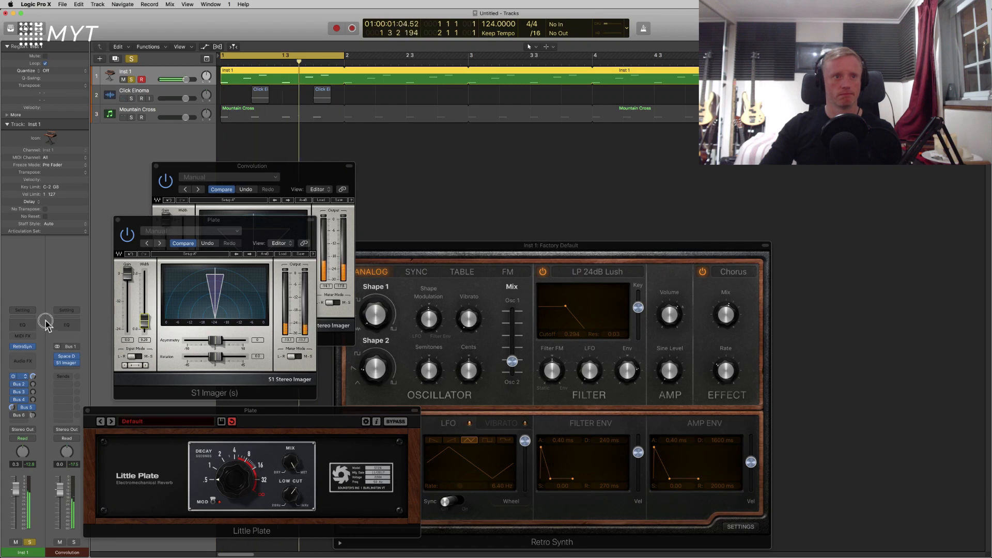
pyautogui.click(23, 377)
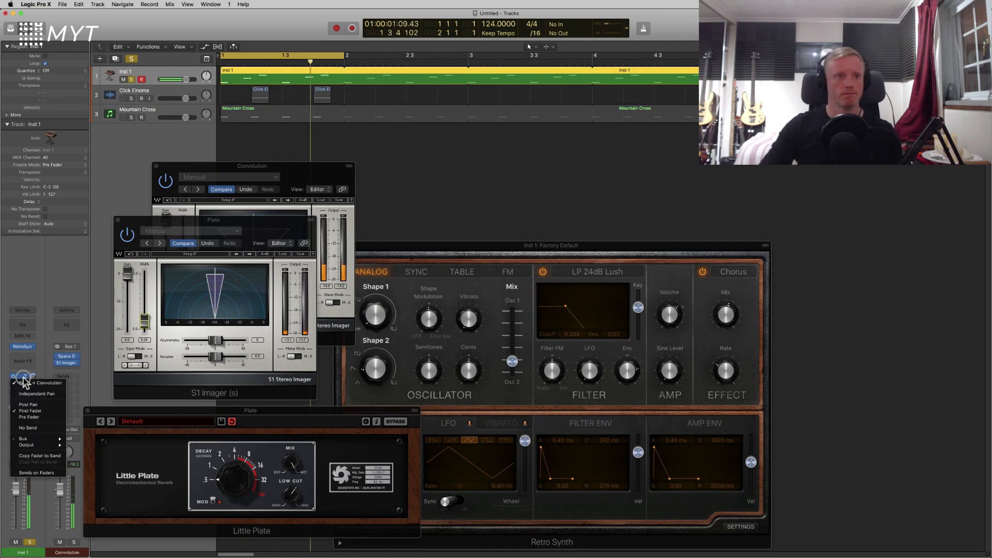
pyautogui.click(42, 333)
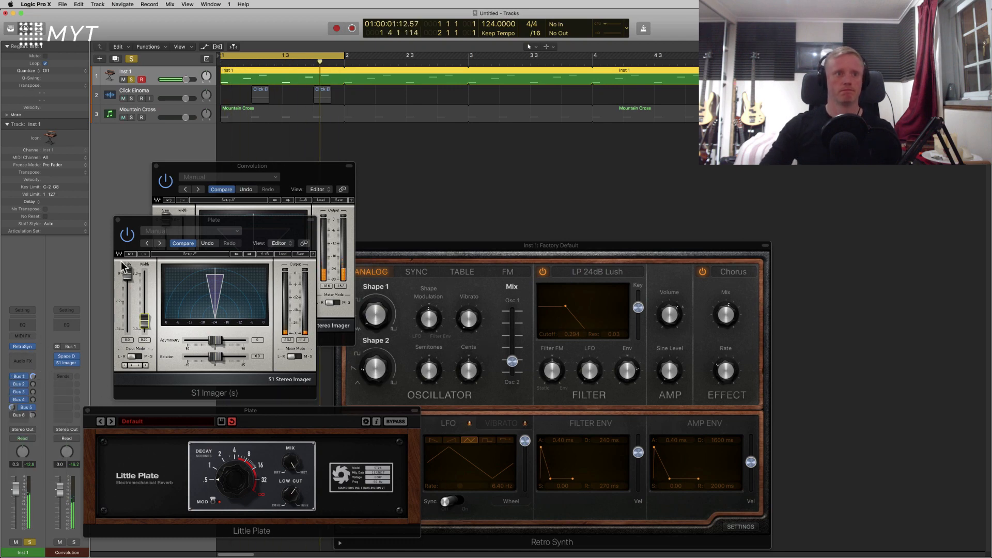
# Turn down Inst 1's Bus 5 send to the Plate reverb and bring the Convolution return back into view
pyautogui.click(17, 419)
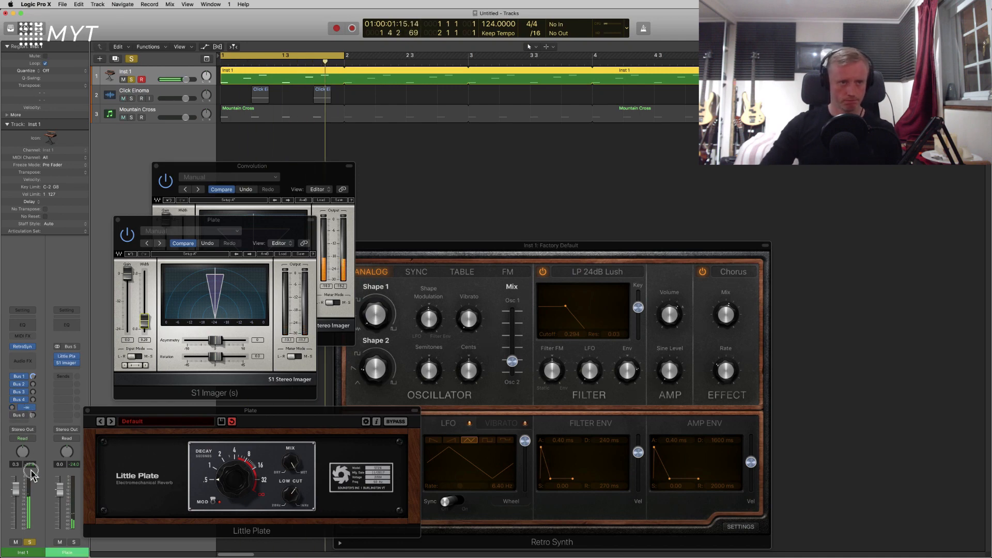
pyautogui.click(26, 376)
pyautogui.click(33, 405)
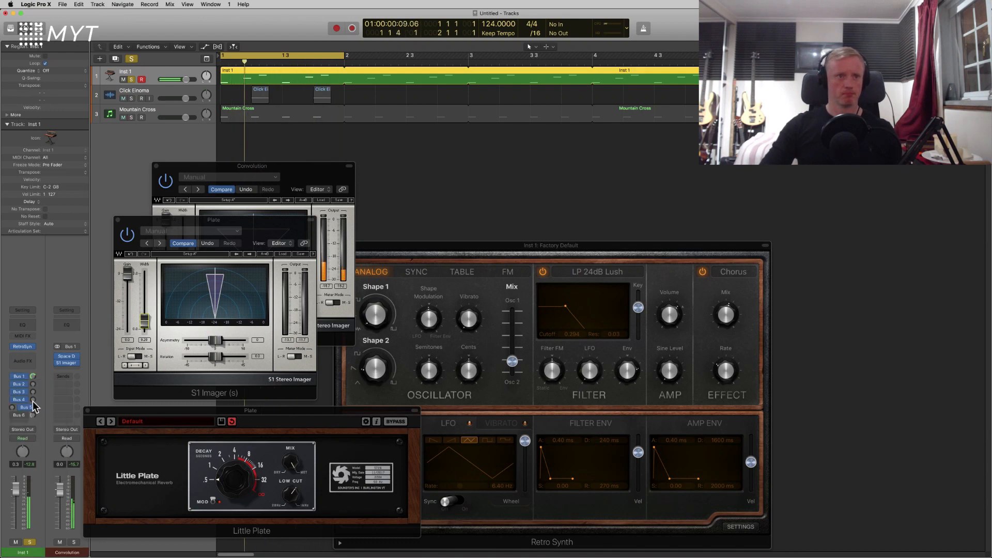
# Switch Inst 1's Bus 1 send to Pre Fader and lower the Inst 1 volume fader to -85.0 dB
pyautogui.click(21, 377)
pyautogui.click(39, 418)
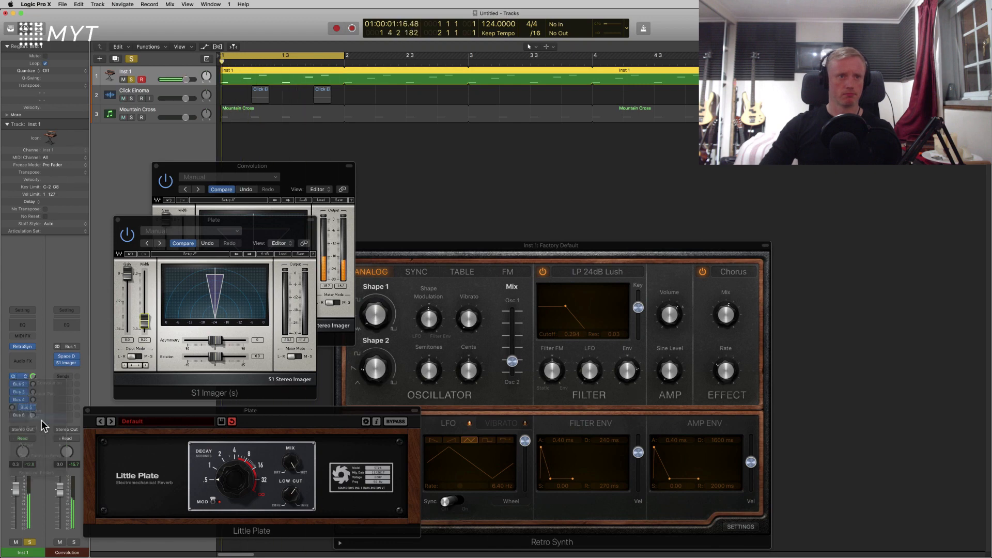
pyautogui.moveTo(16, 489); pyautogui.dragTo(19, 530)
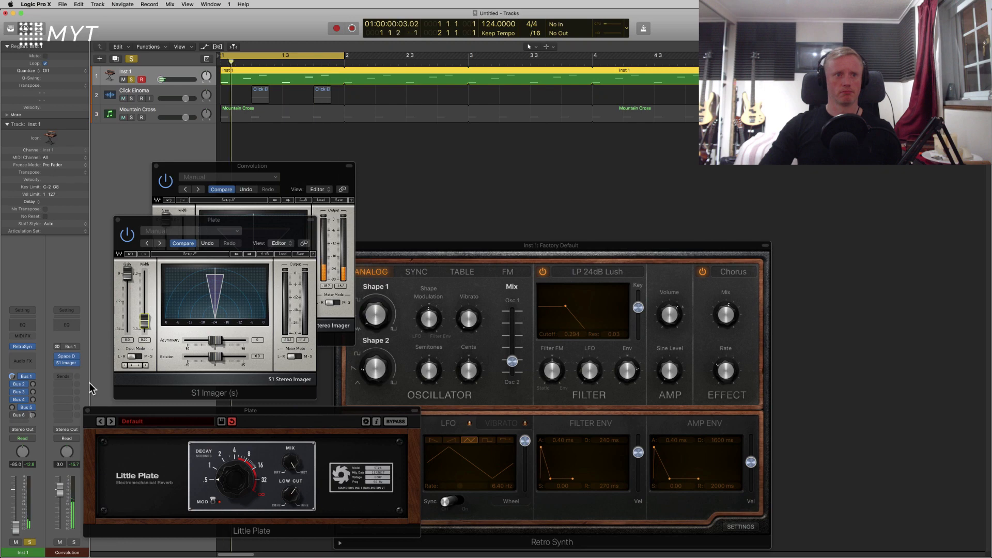
# Close the Plate imager and Little Plate windows, keeping the Convolution imager in view
pyautogui.click(69, 362)
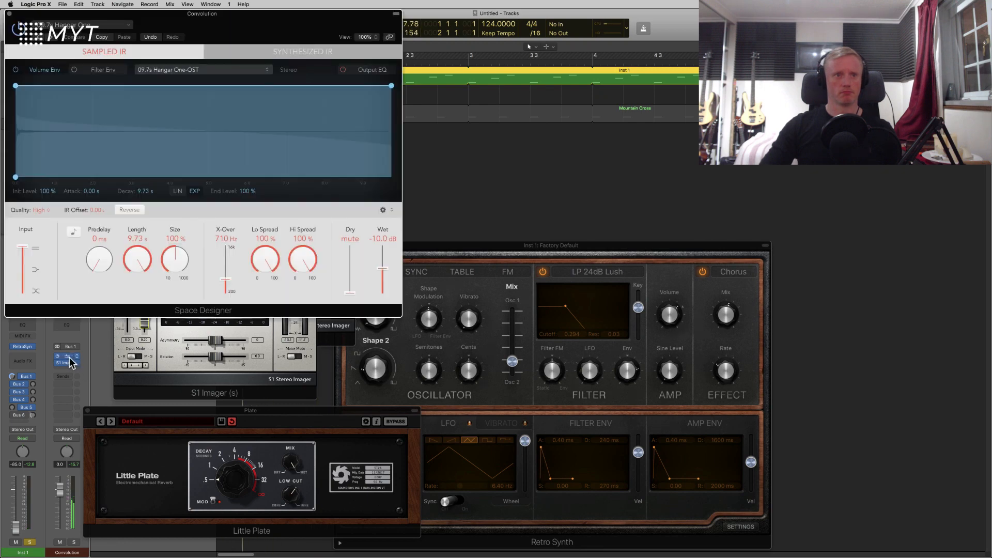
pyautogui.click(68, 362)
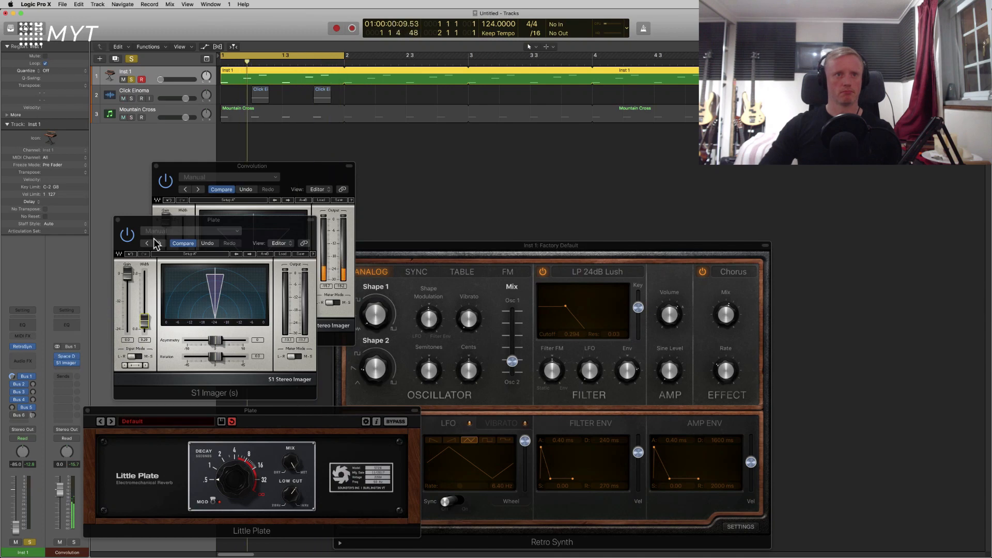
pyautogui.click(118, 220)
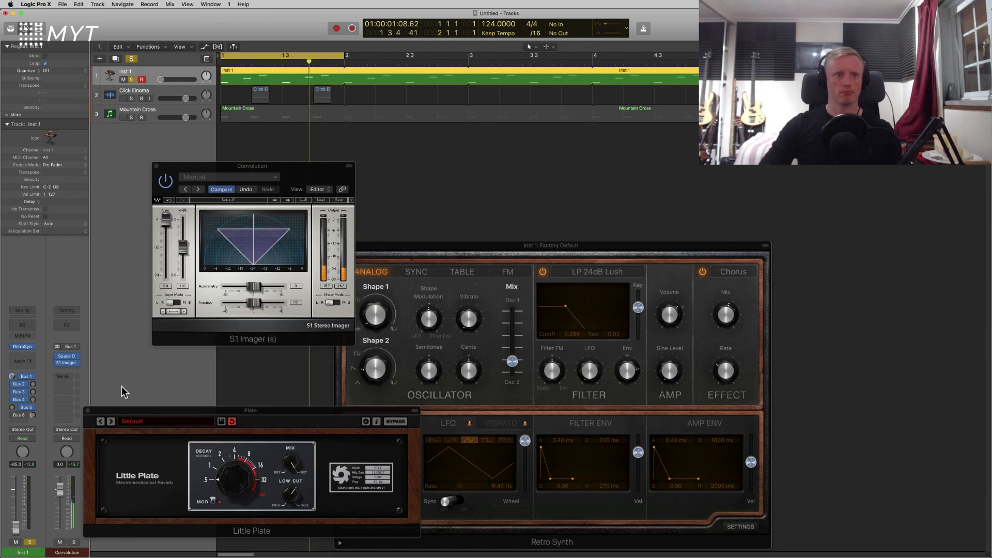
pyautogui.click(88, 410)
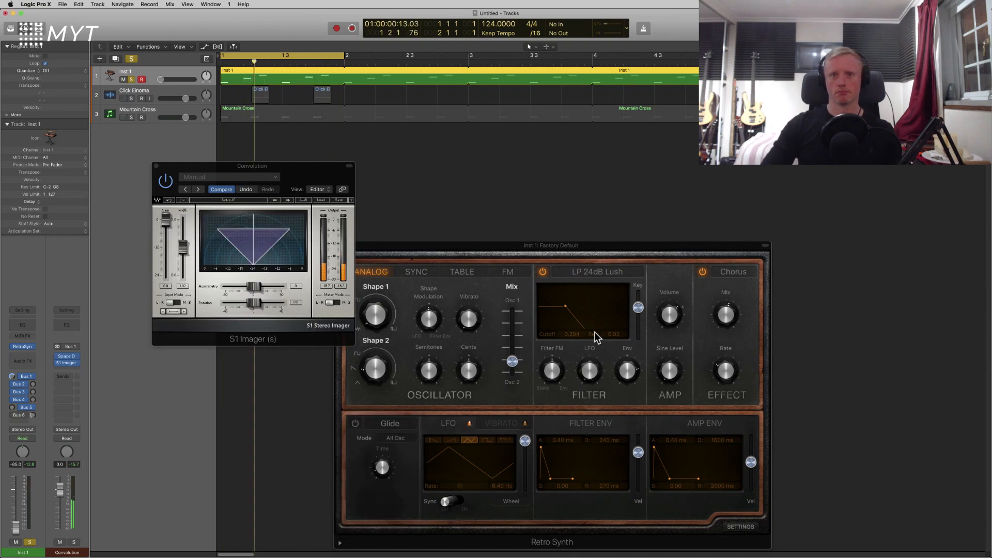
# Collapse the Convolution imager's width to 0.00 while sweeping the Retro Synth filter cutoff up and back down to 0.226
pyautogui.moveTo(577, 333); pyautogui.dragTo(577, 332)
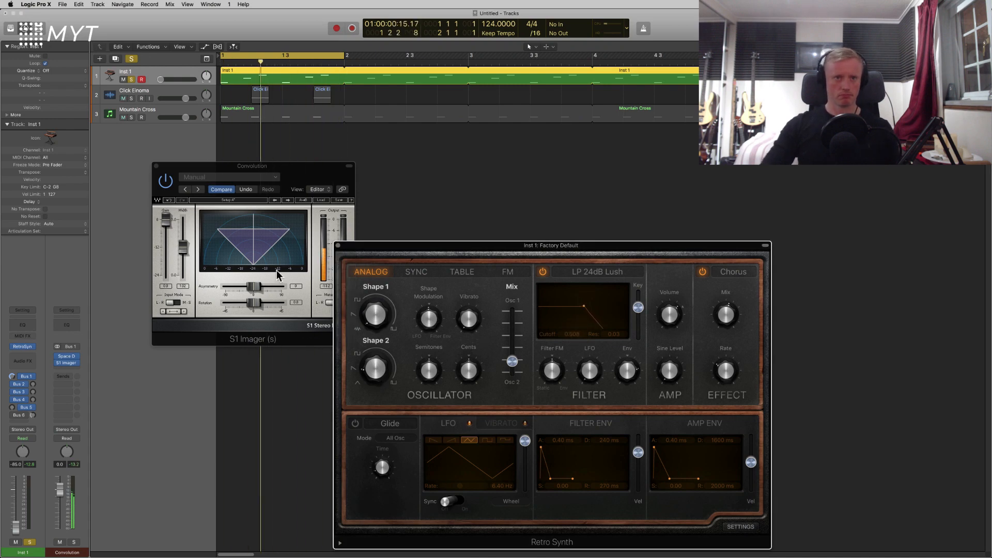
pyautogui.moveTo(183, 248); pyautogui.dragTo(204, 350)
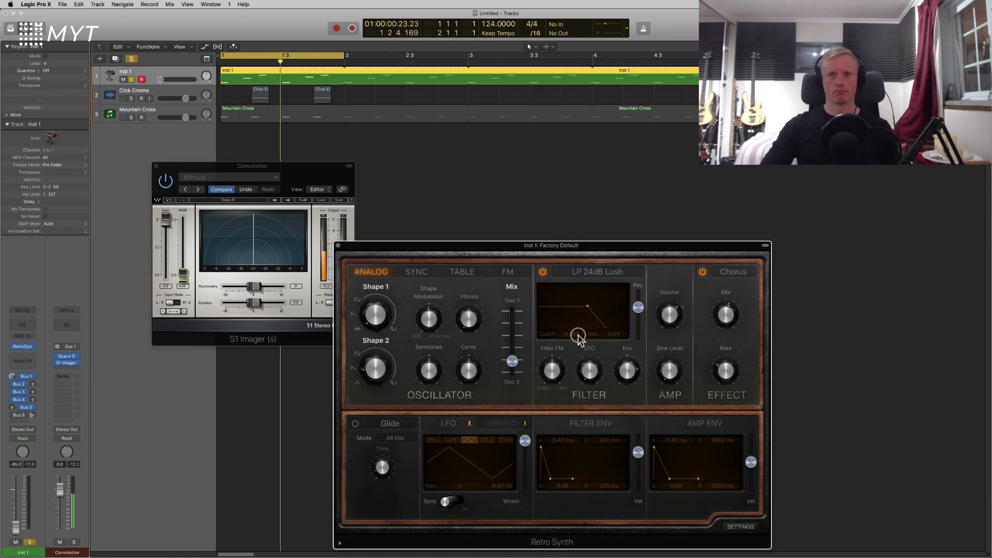
pyautogui.moveTo(579, 335); pyautogui.dragTo(579, 336)
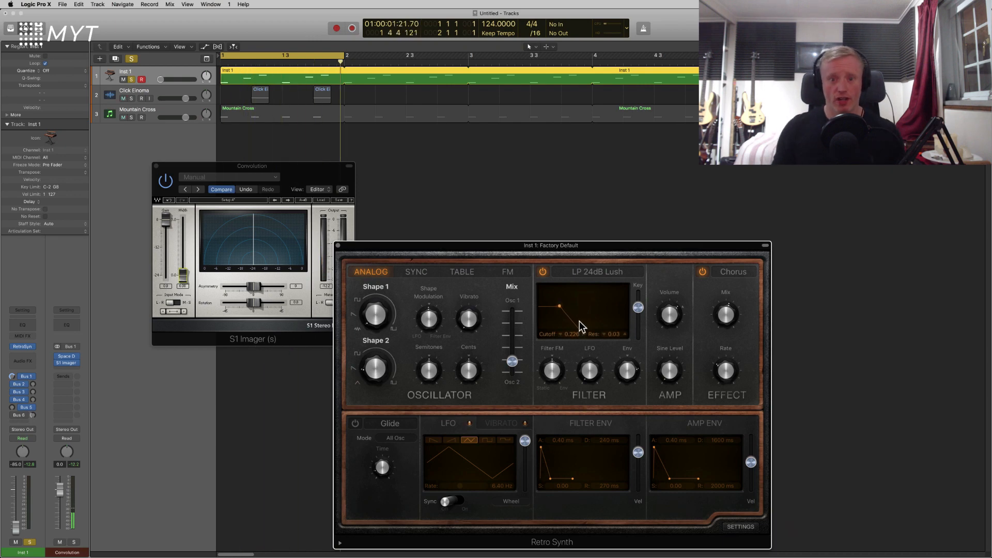